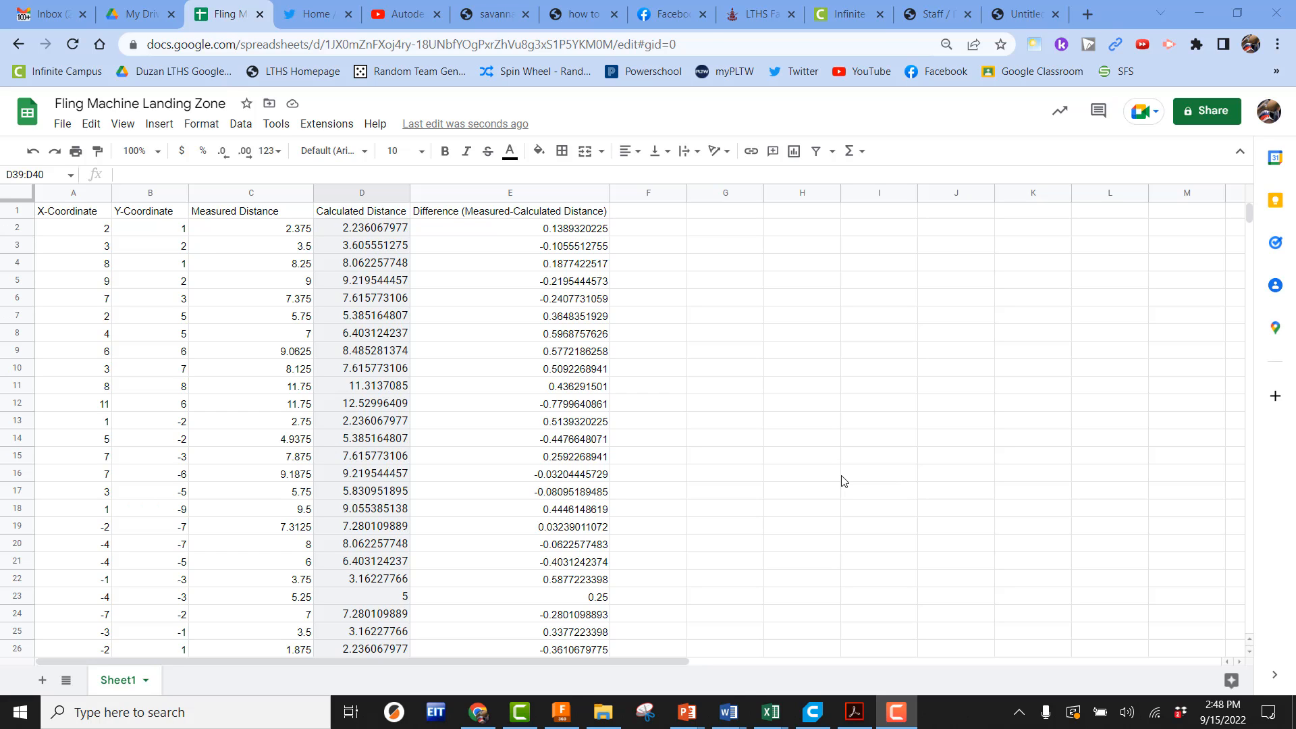
Add a new blank sheet to the Fling Machine Landing Zone spreadsheet
scroll(370, 569, "down", 3)
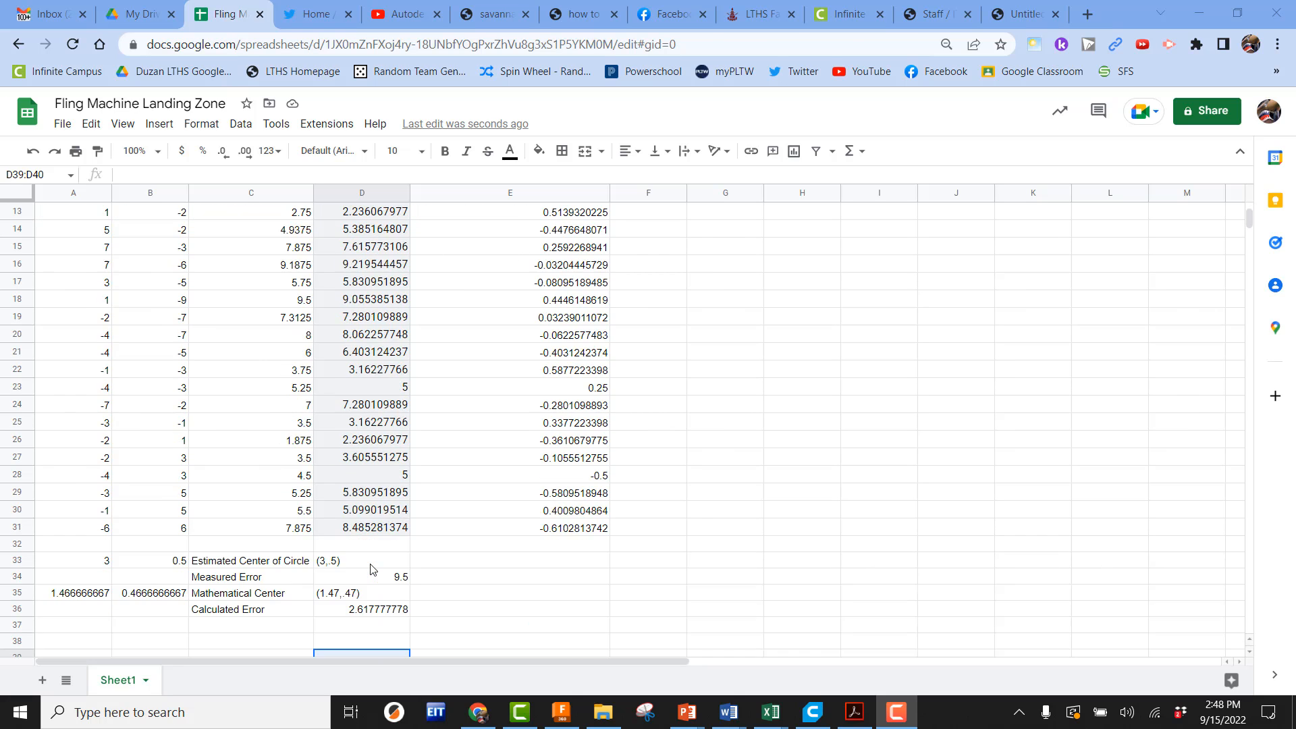
scroll(370, 569, "down", 3)
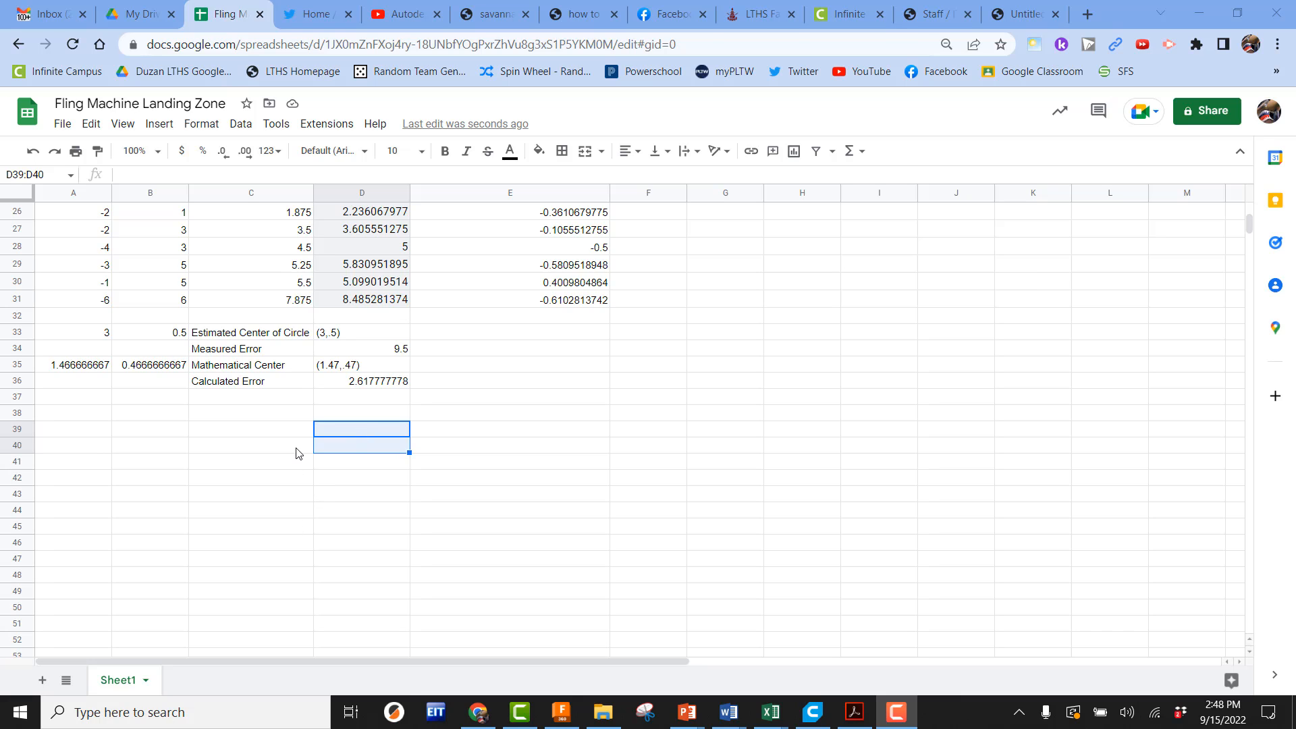
left_click(42, 680)
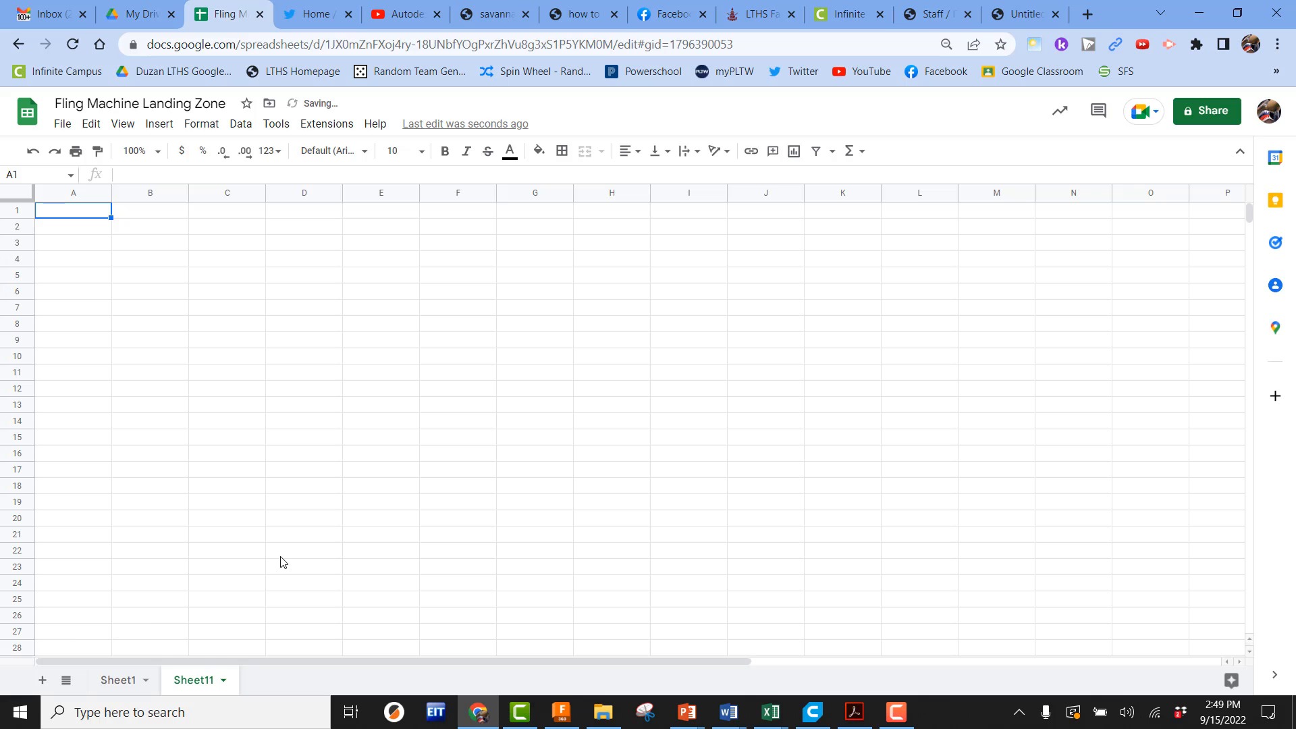
Copy the Calculated Distance values in D2:D31 of Sheet1
left_click(126, 681)
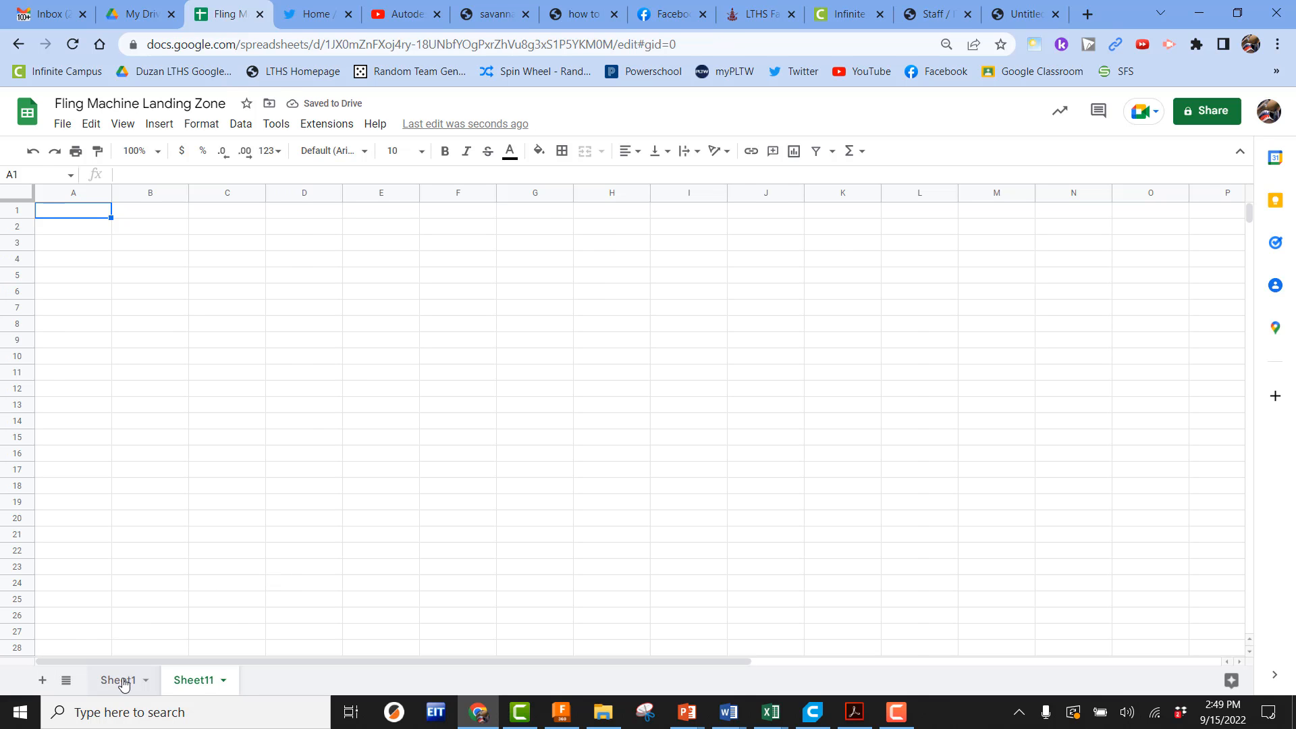
scroll(366, 521, "up", 5)
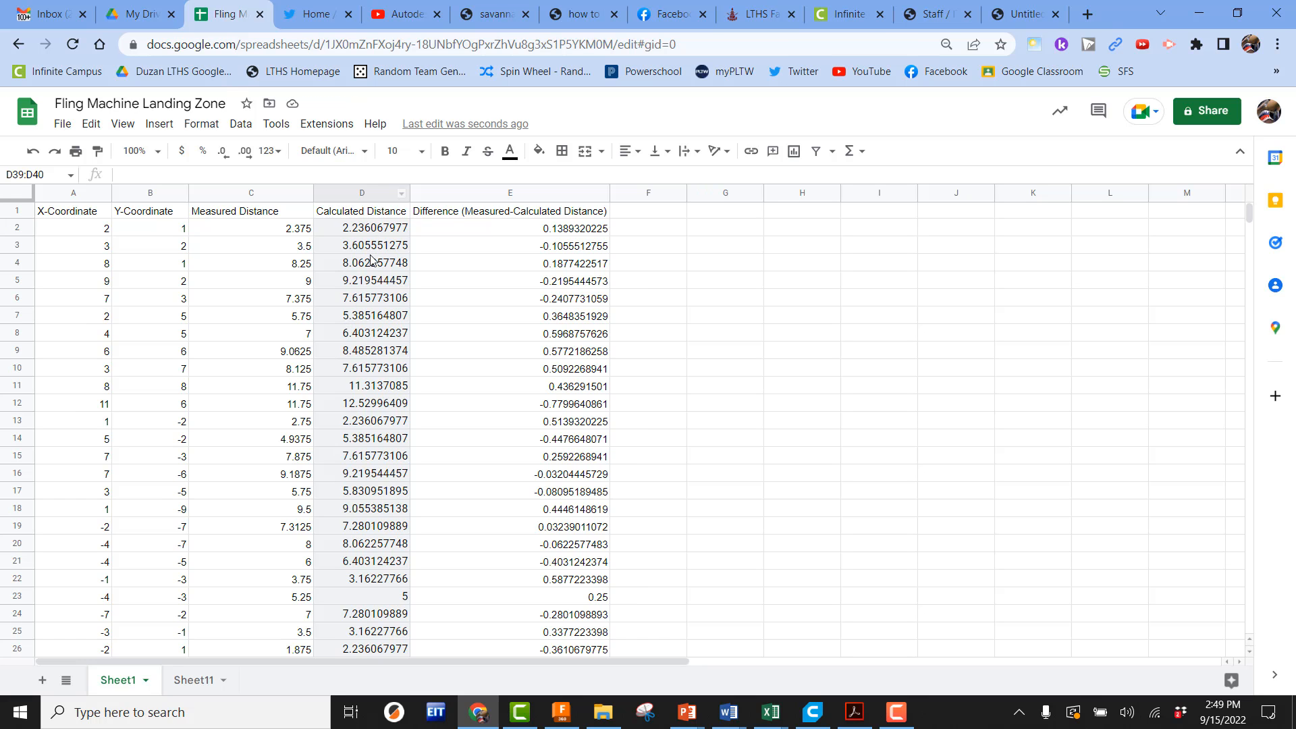
left_click_drag(382, 231, 369, 342)
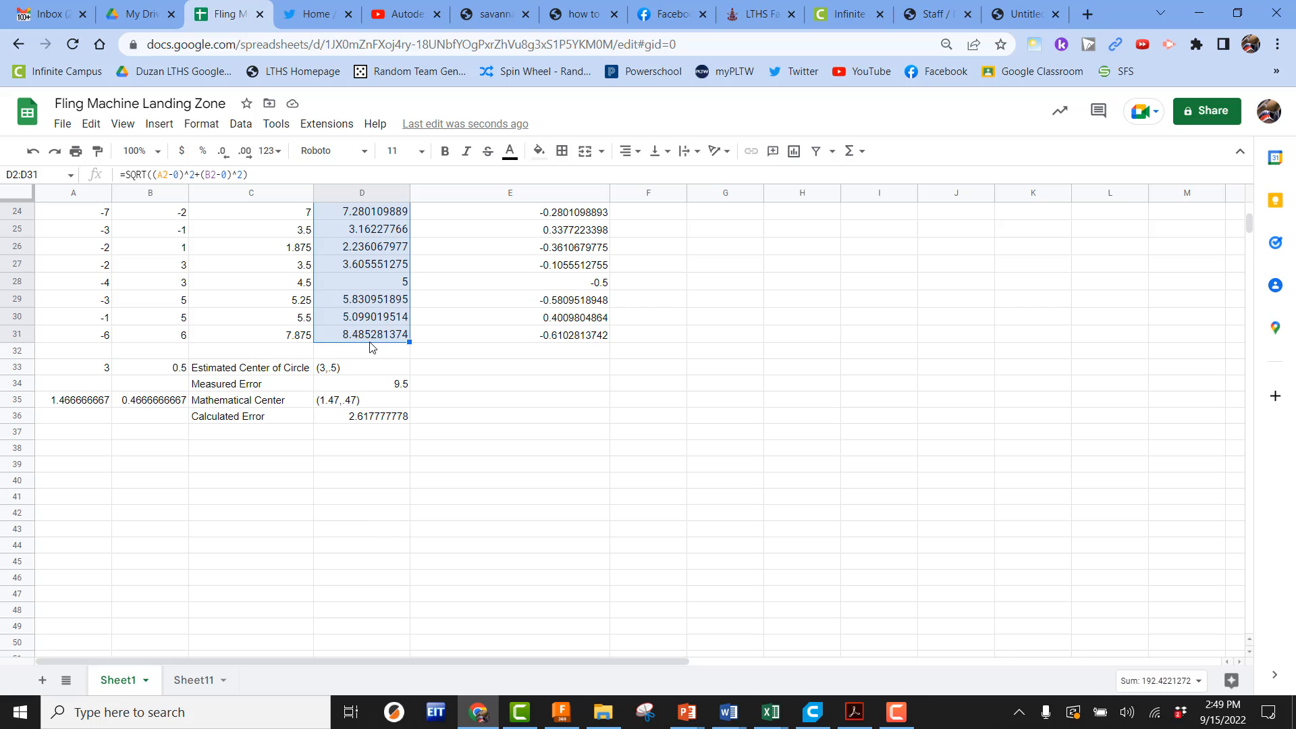
scroll(370, 341, "up", 6)
right_click(376, 300)
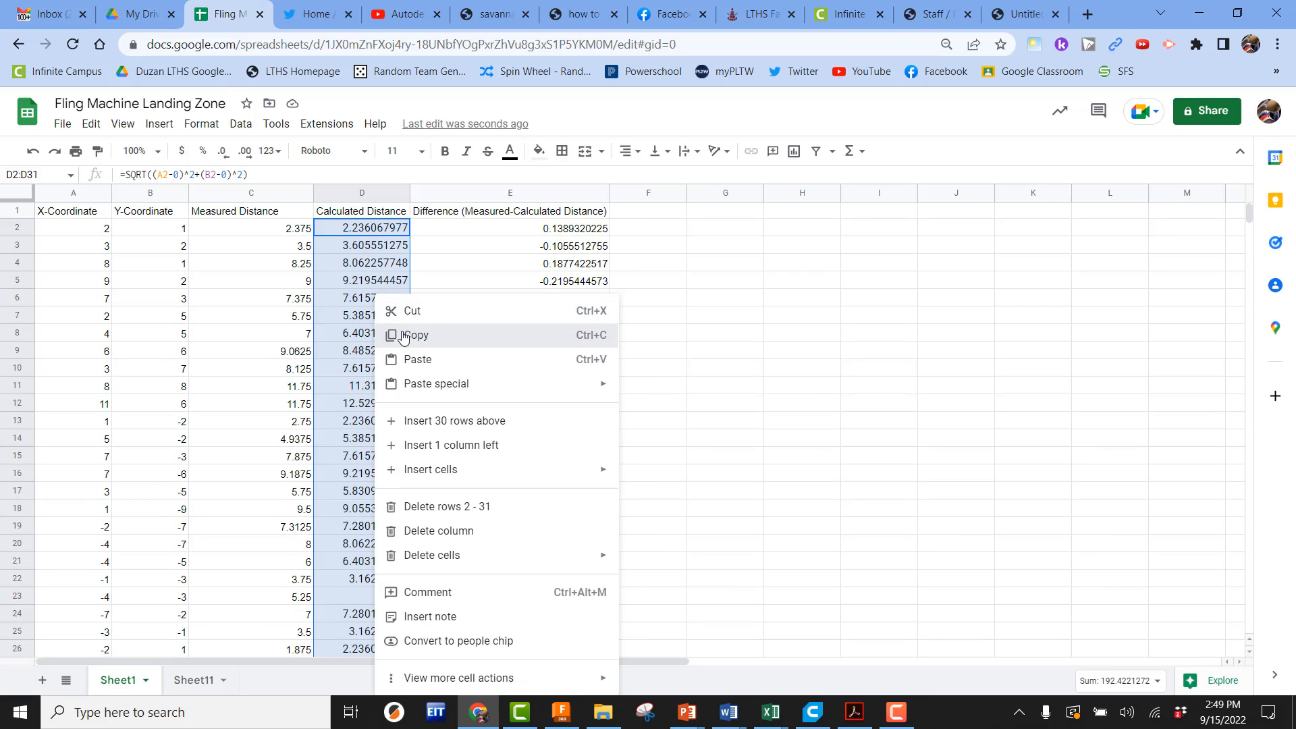
left_click(405, 334)
Paste the copied distances into A1 of Sheet11, then undo the paste
left_click(202, 682)
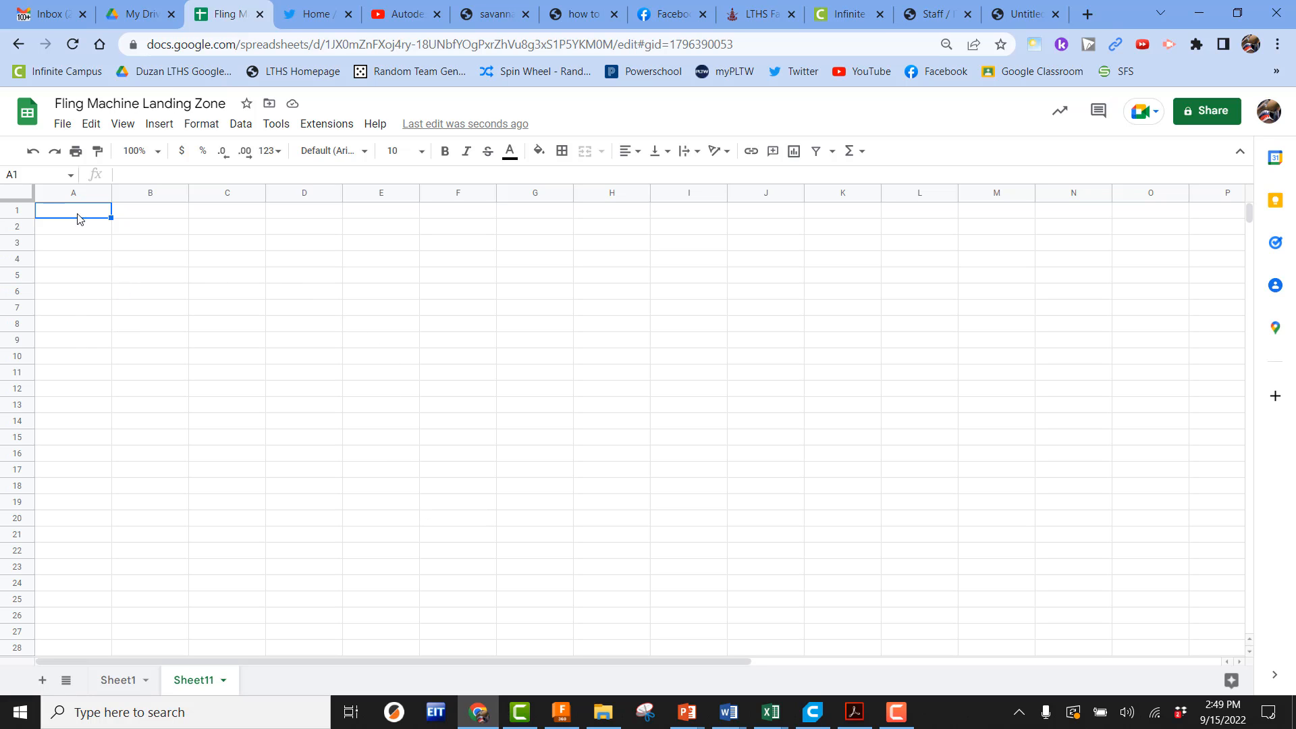
right_click(59, 216)
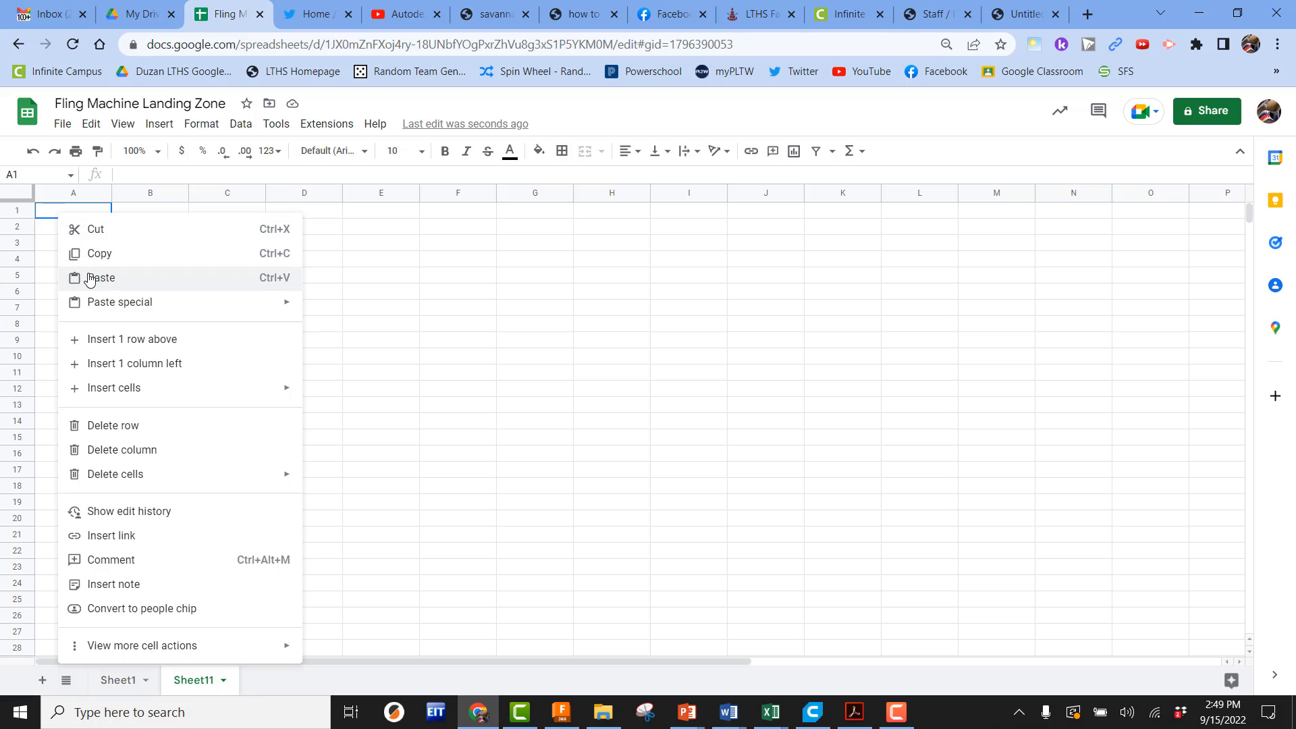
left_click(115, 275)
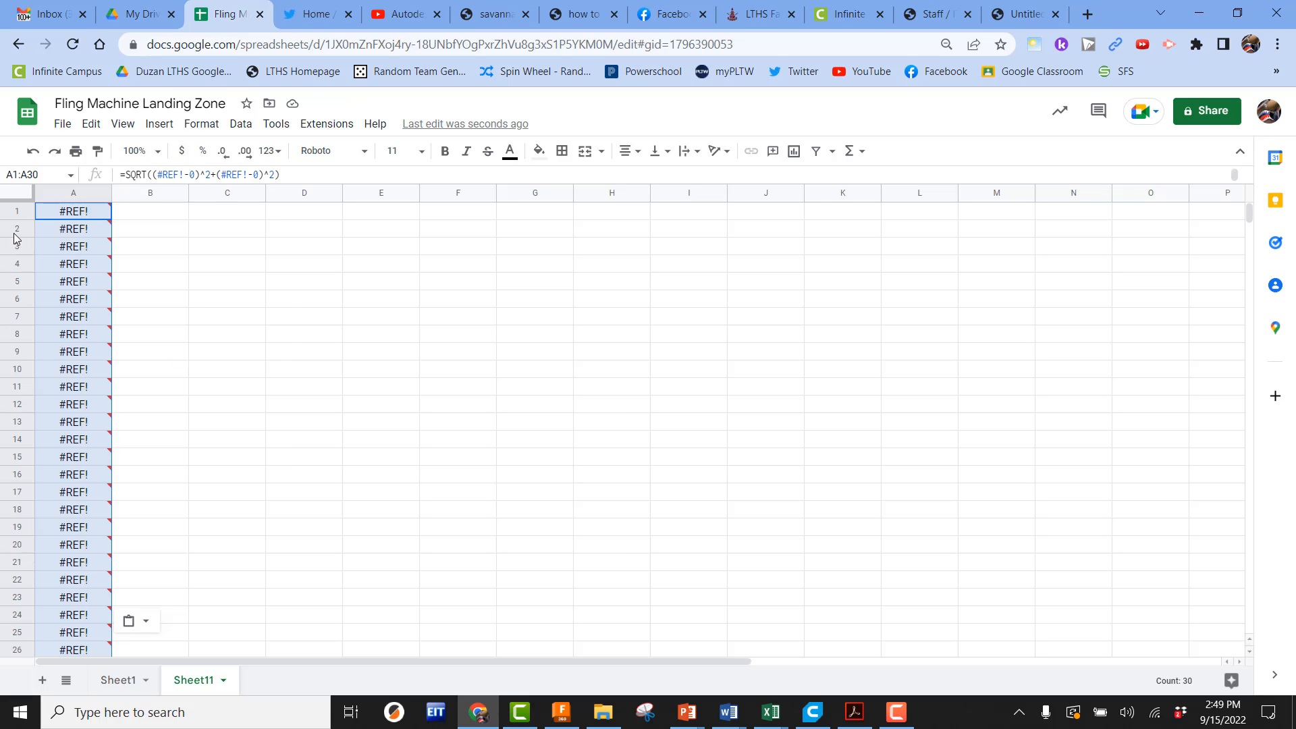
left_click(33, 150)
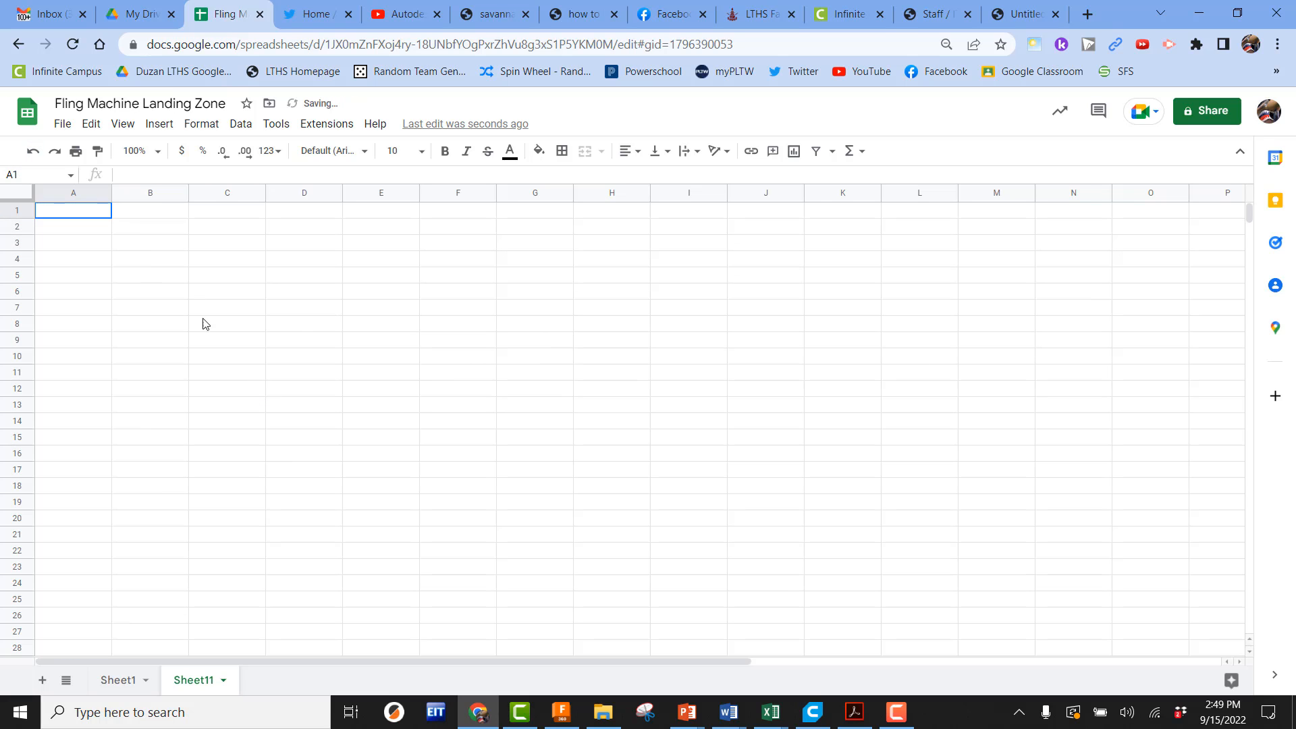
Paste the copied distances into A1 of Sheet11 as values only
right_click(76, 215)
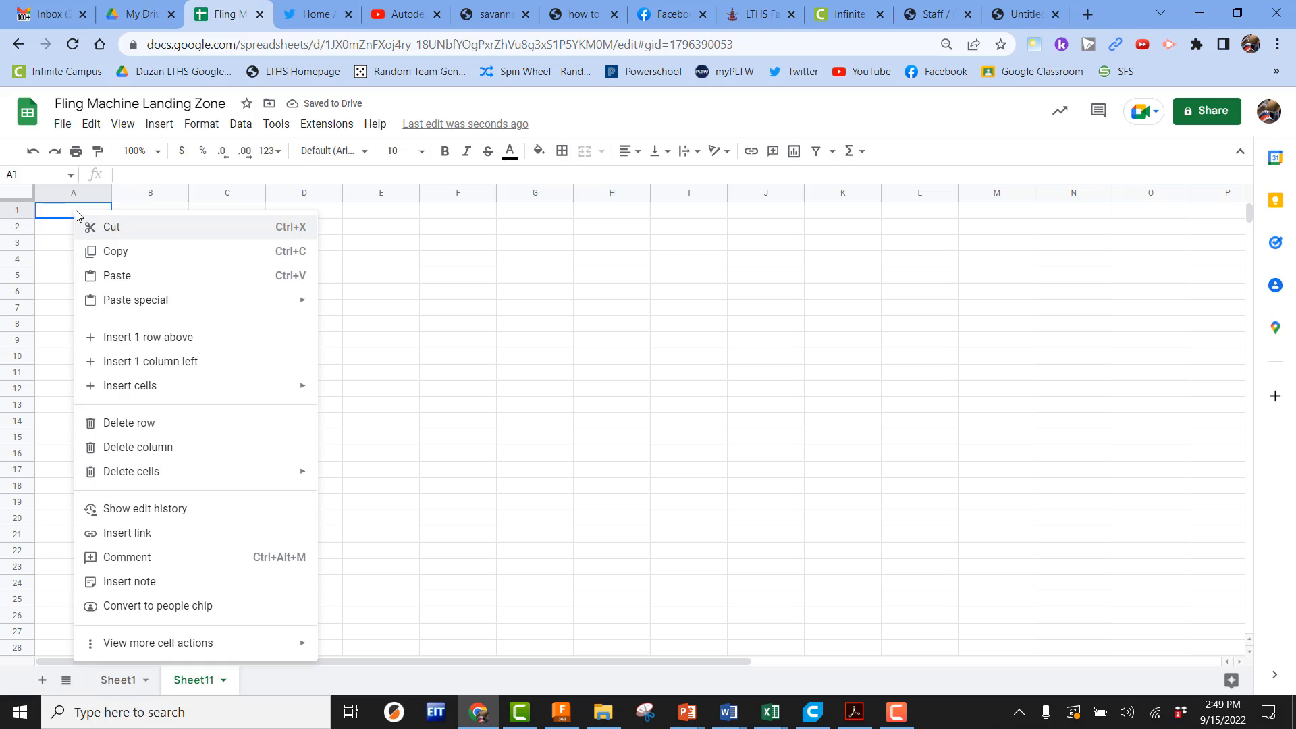
mouse_move(128, 302)
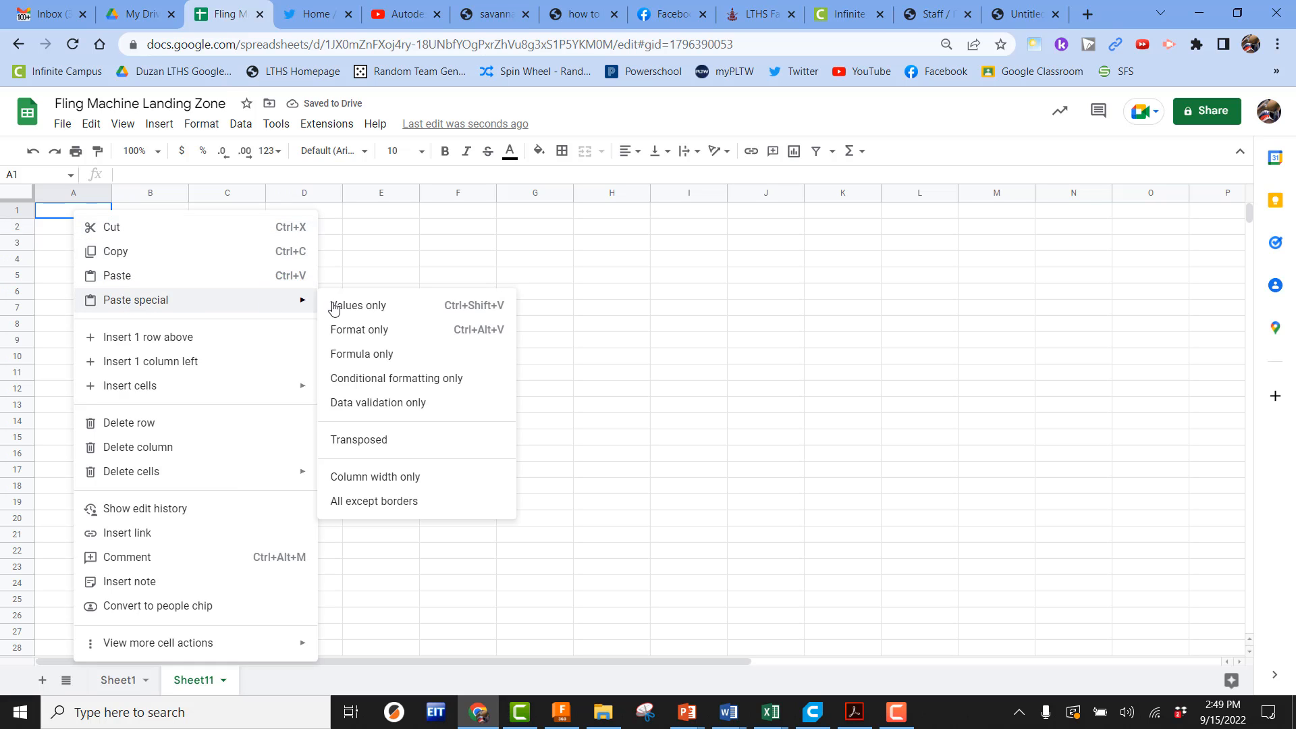
left_click(354, 309)
left_click(174, 413)
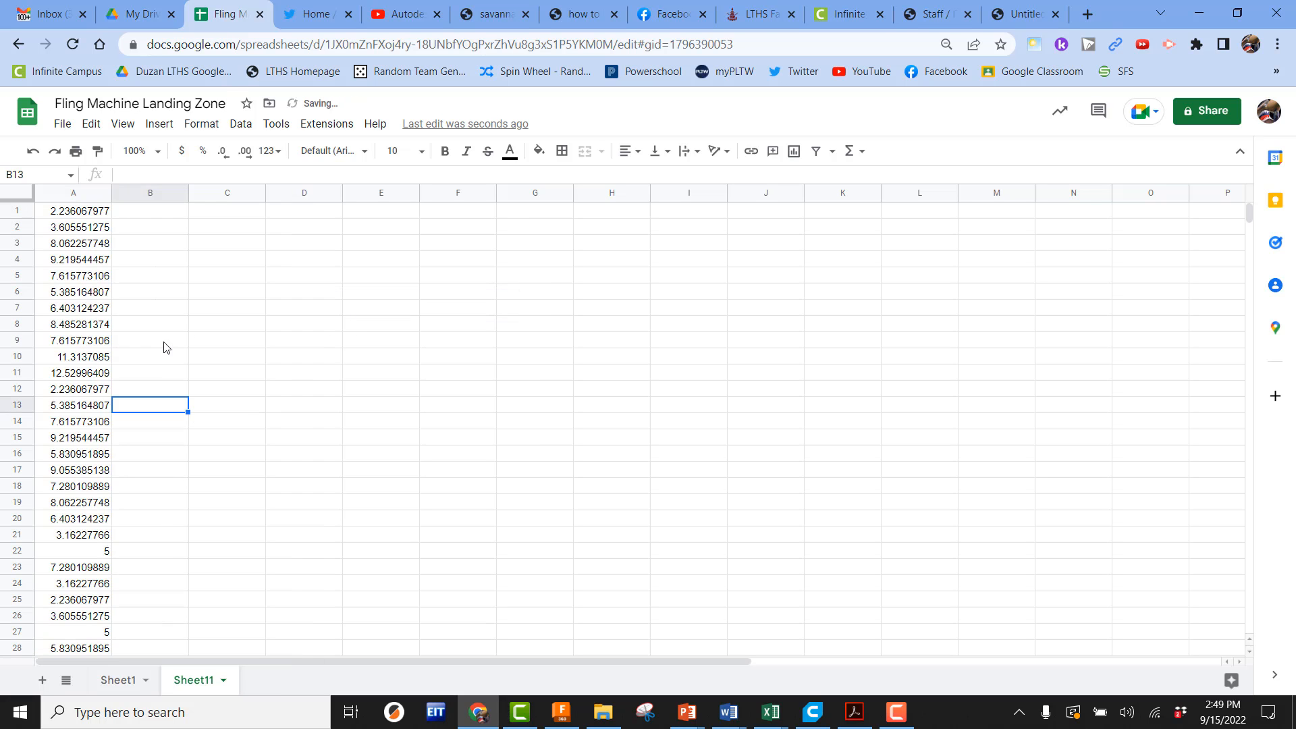
Sort the pasted distances in A1:A30 ascending, A to Z
scroll(122, 473, "down", 5)
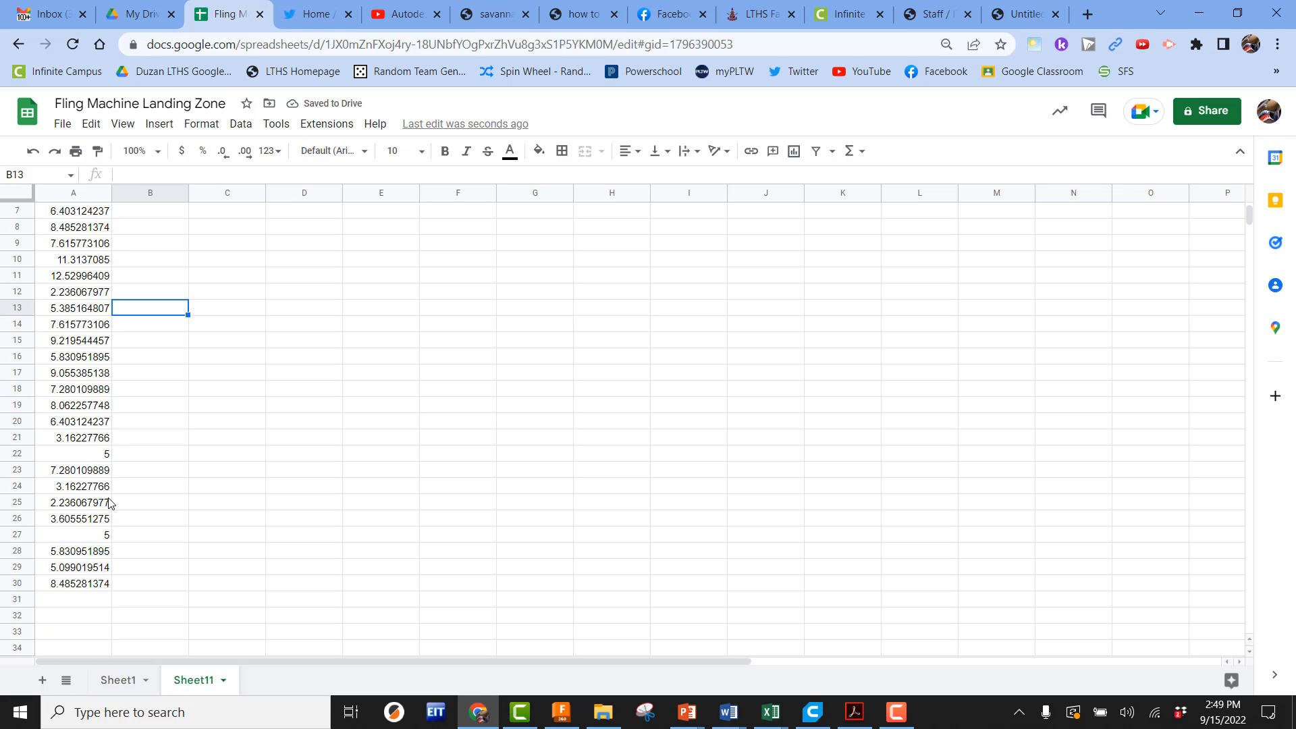
scroll(107, 509, "up", 5)
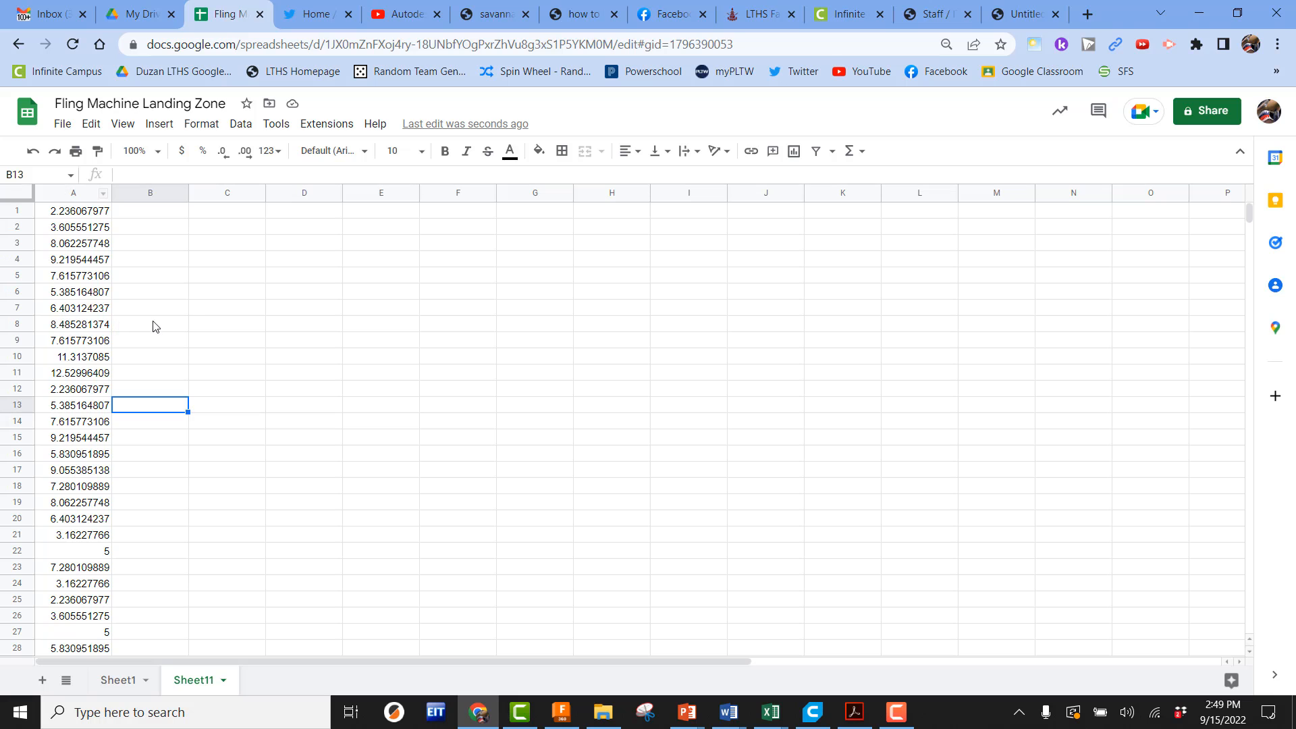
left_click(398, 490)
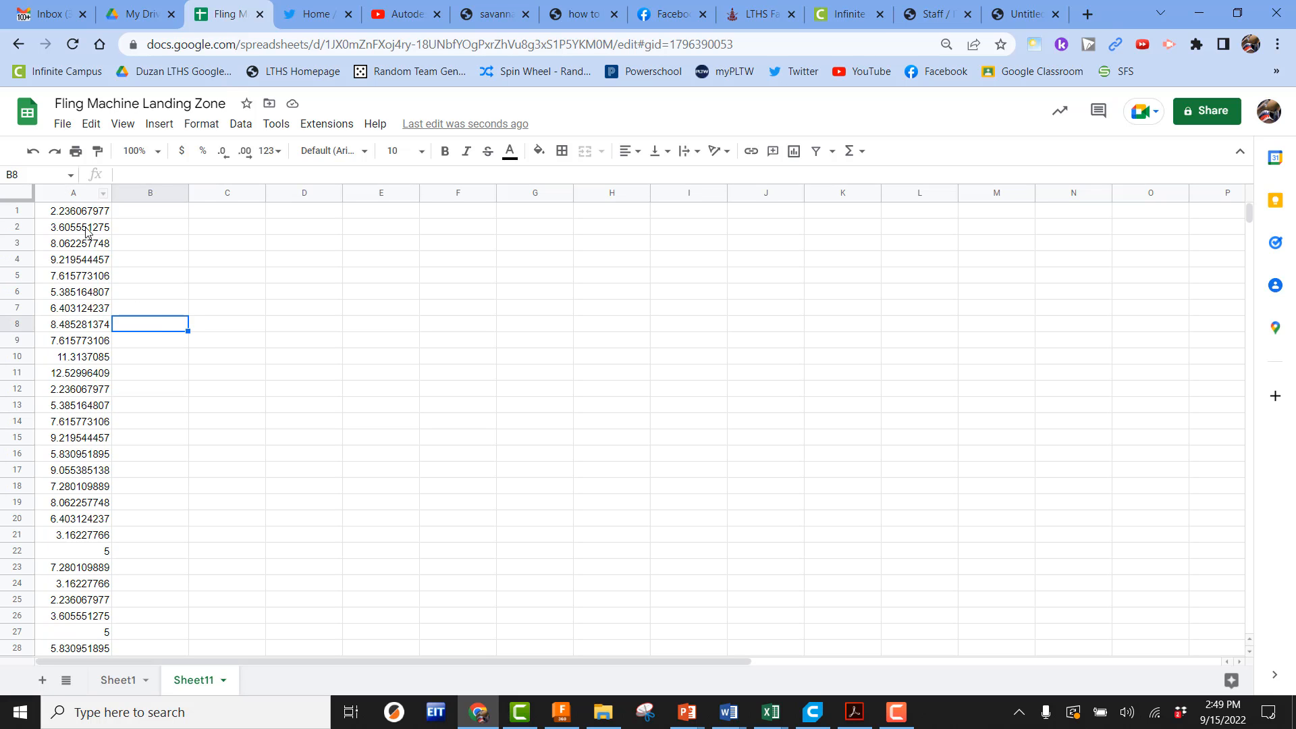
left_click_drag(81, 211, 79, 487)
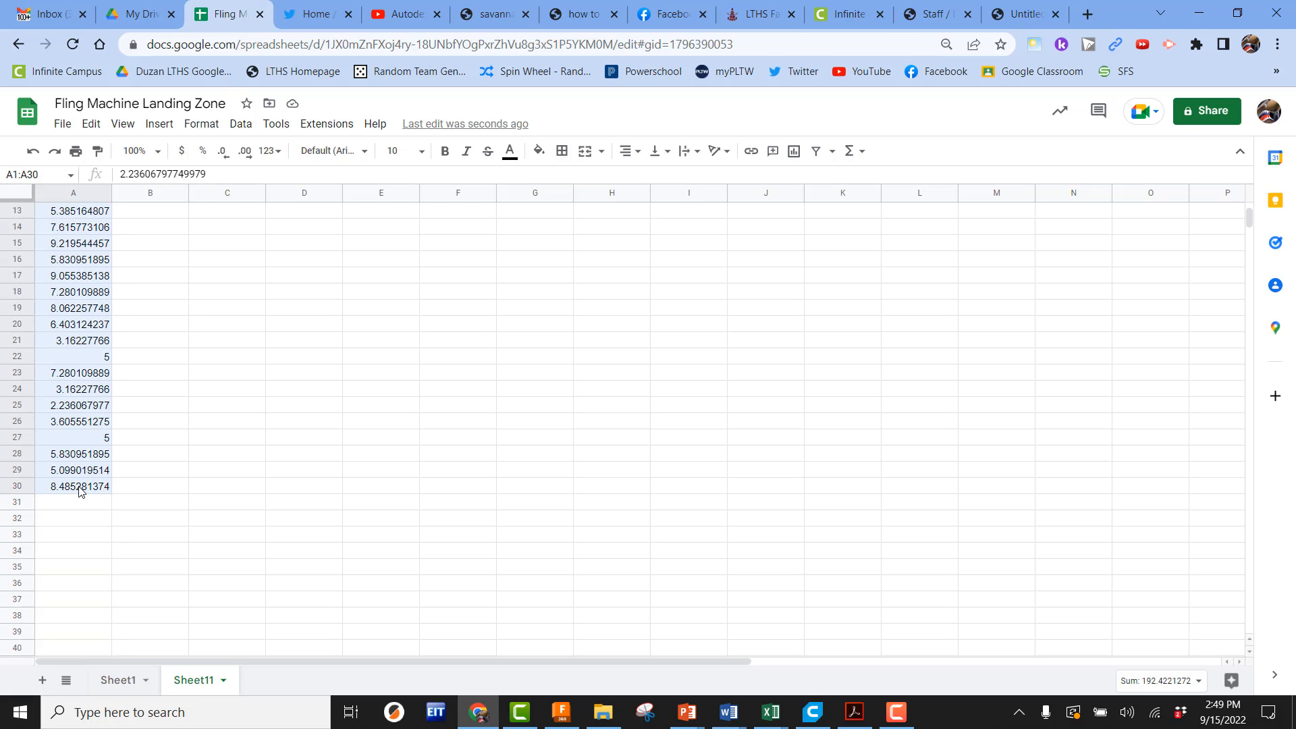
left_click(239, 129)
mouse_move(266, 175)
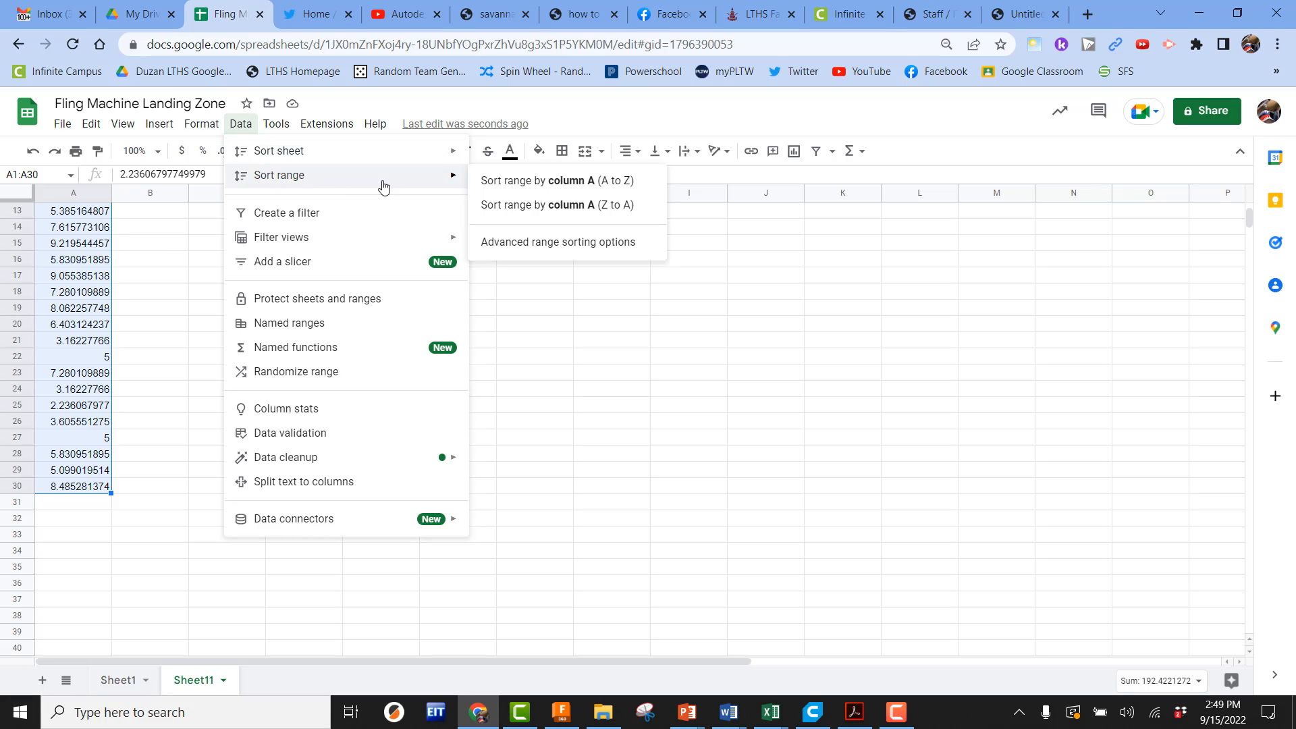
left_click(591, 181)
left_click(295, 421)
Label cell B30 as Data Group Circle Diameter and autofit column B's width
scroll(282, 477, "up", 3)
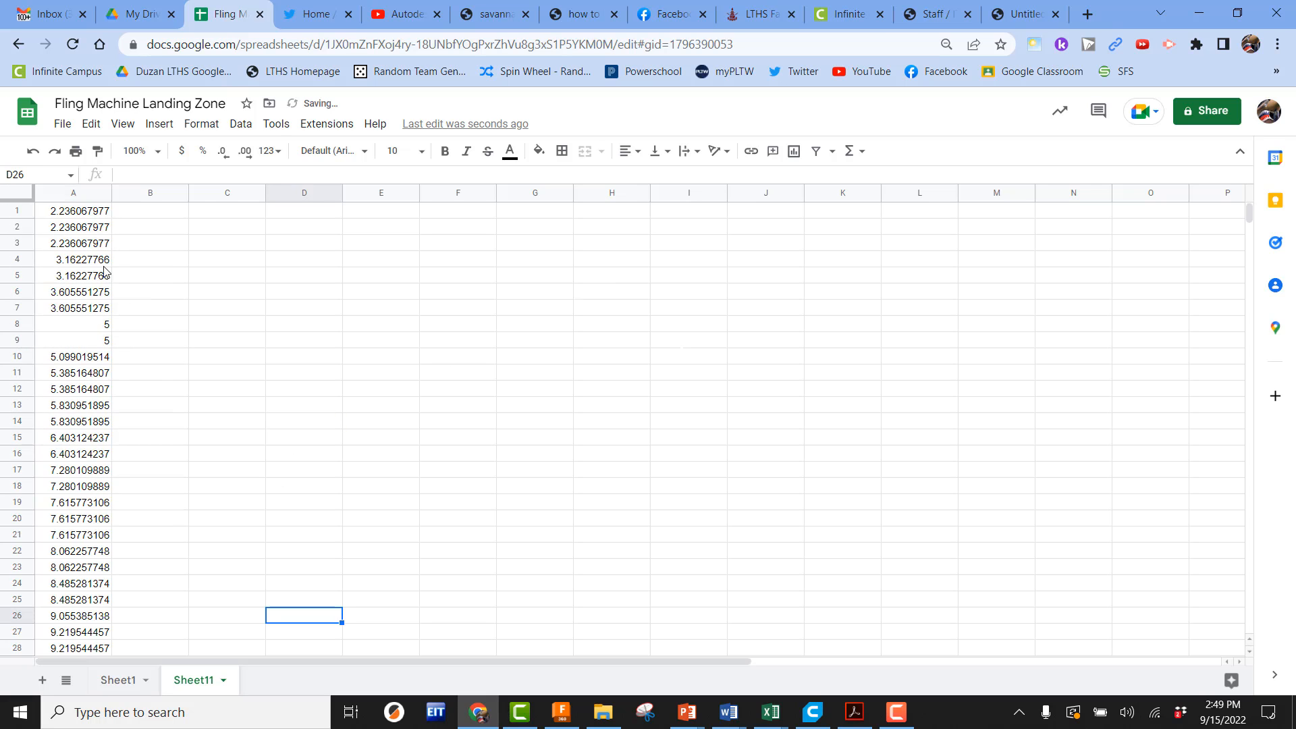
scroll(74, 399, "down", 6)
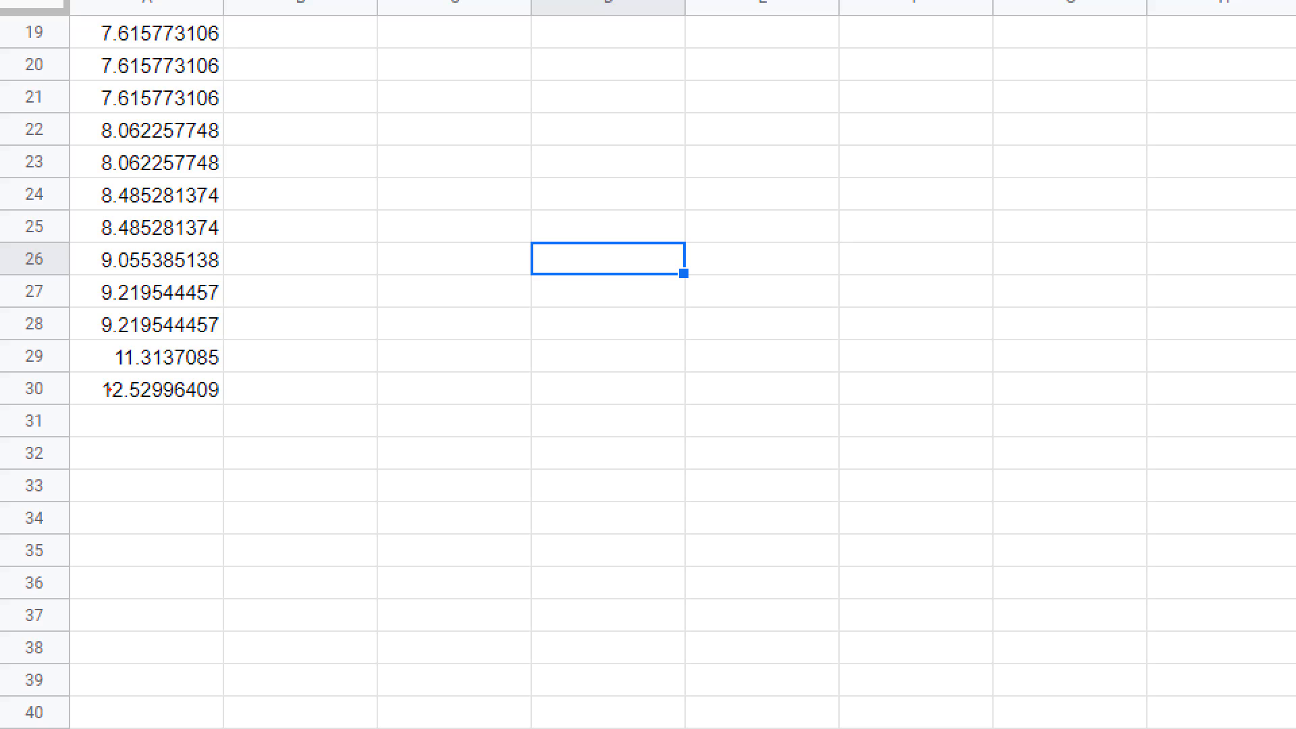
mouse_move(90, 367)
left_mouse_down()
mouse_move(139, 403)
mouse_move(225, 411)
left_mouse_up()
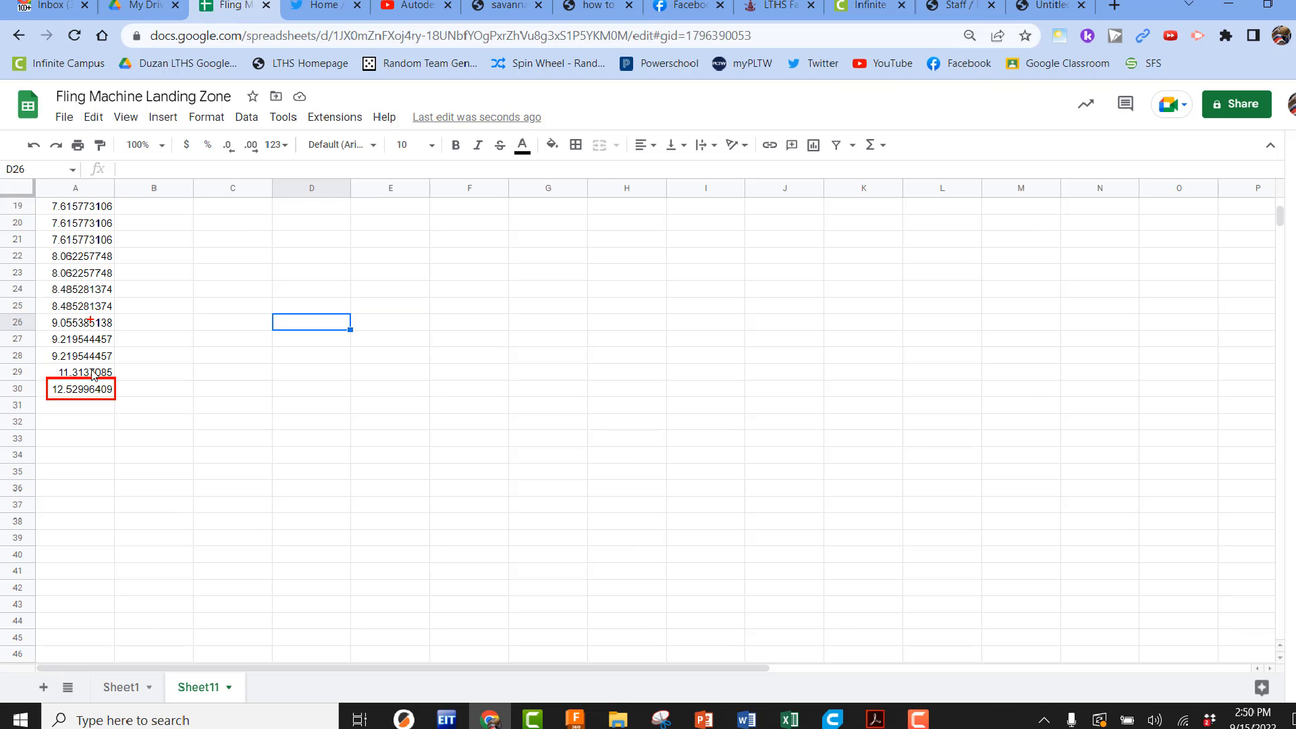
left_click(275, 399)
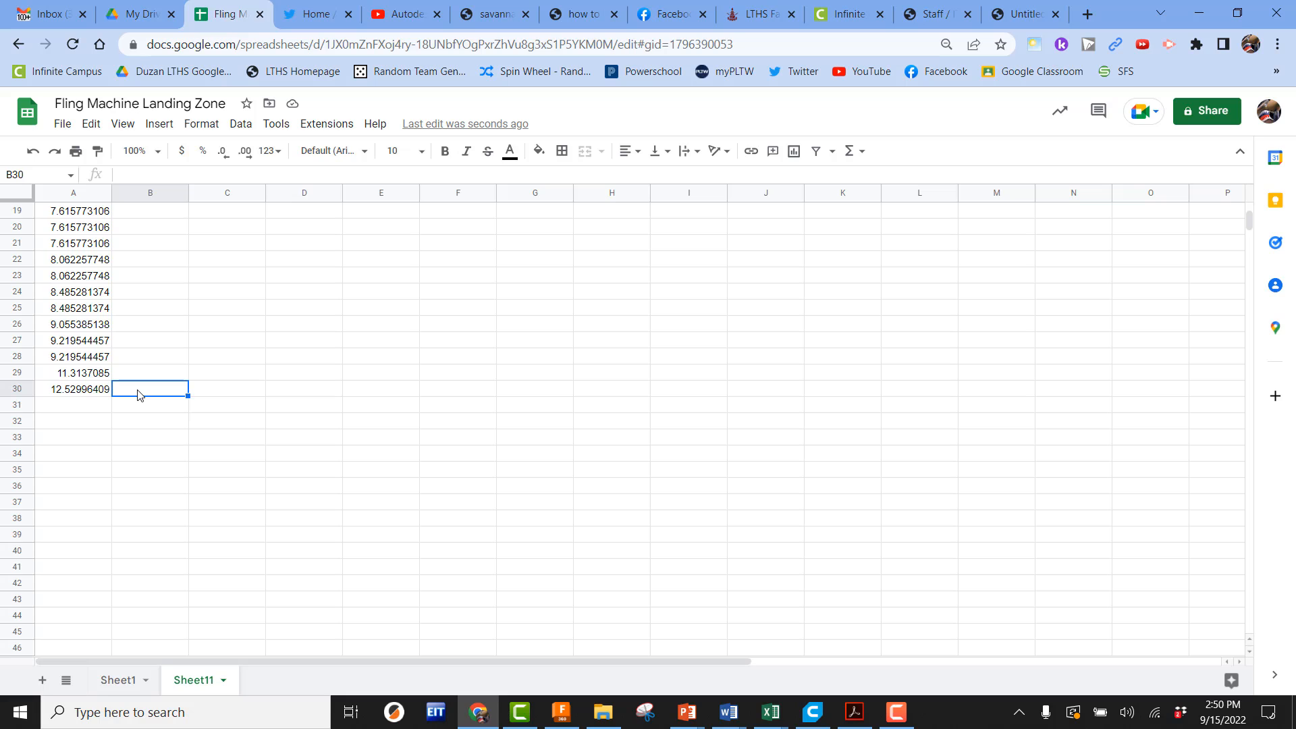
type("Data Group Circle Da")
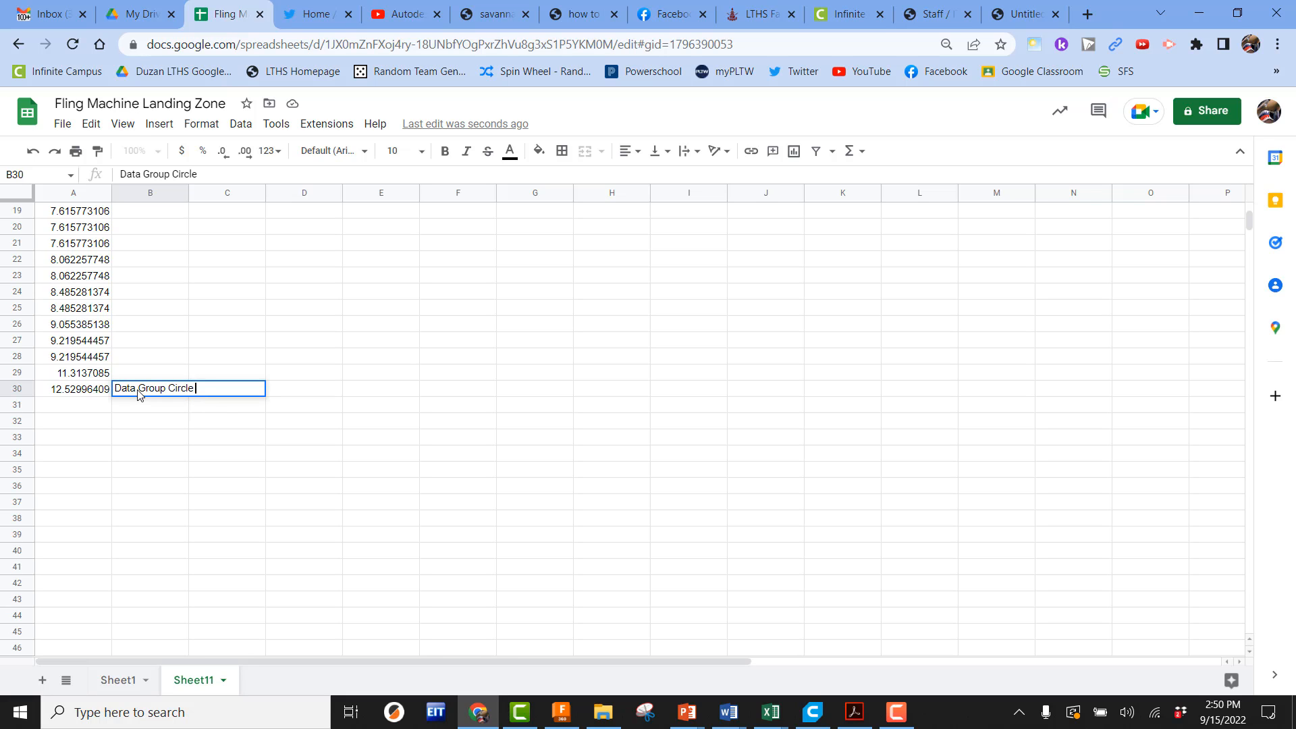
key("BackSpace")
type("iamte")
key("BackSpace")
key("BackSpace")
type("eter")
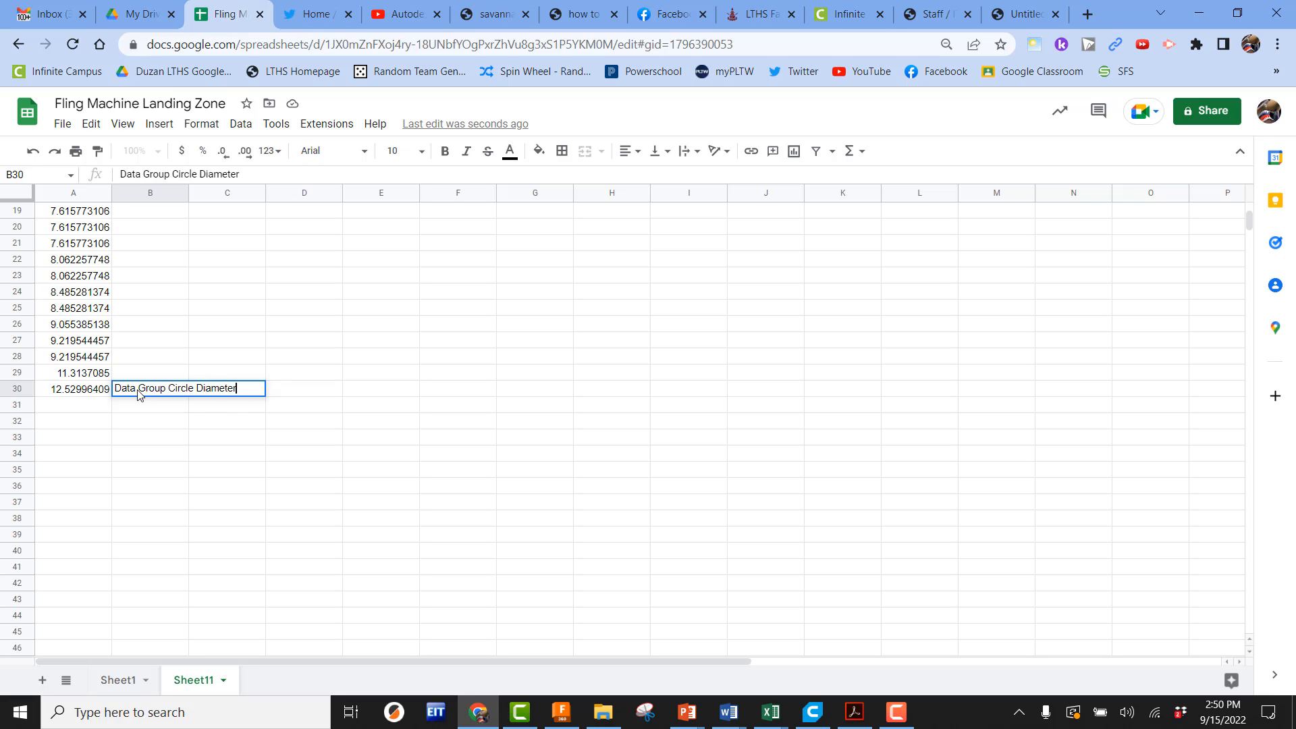
key("Return")
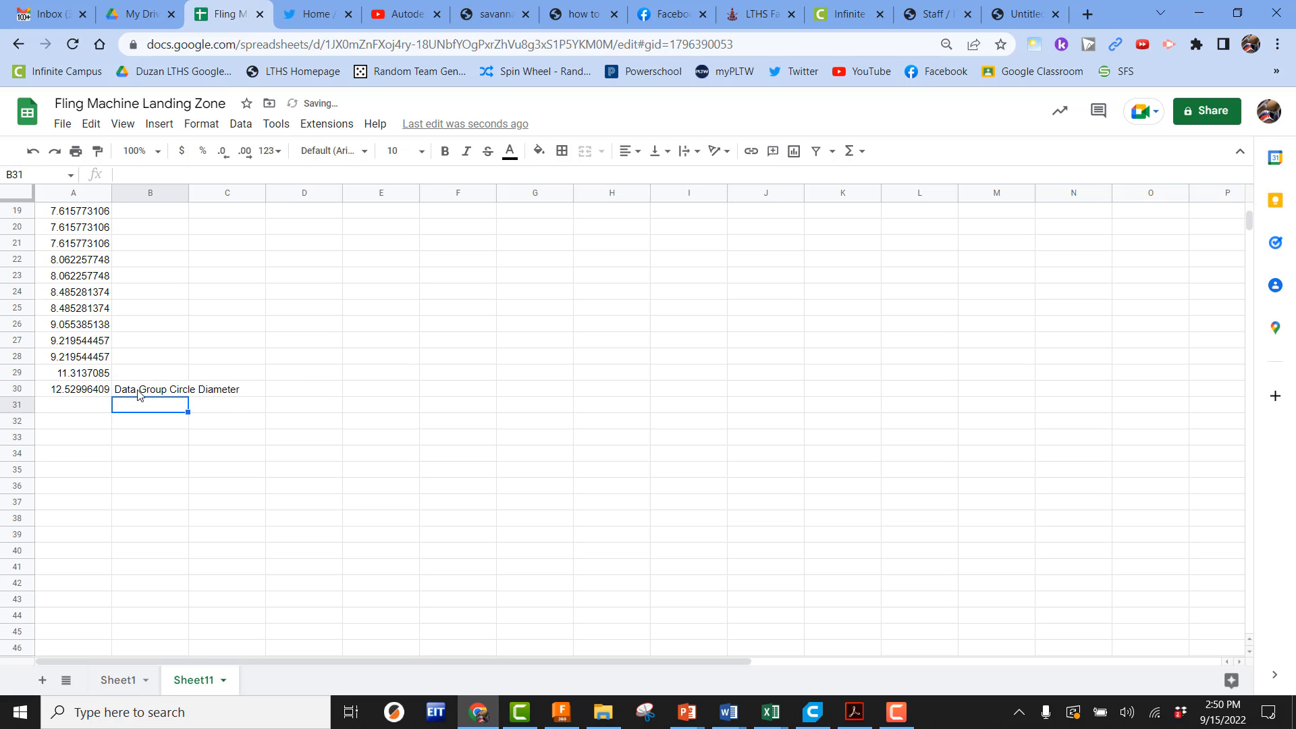
double_click(189, 194)
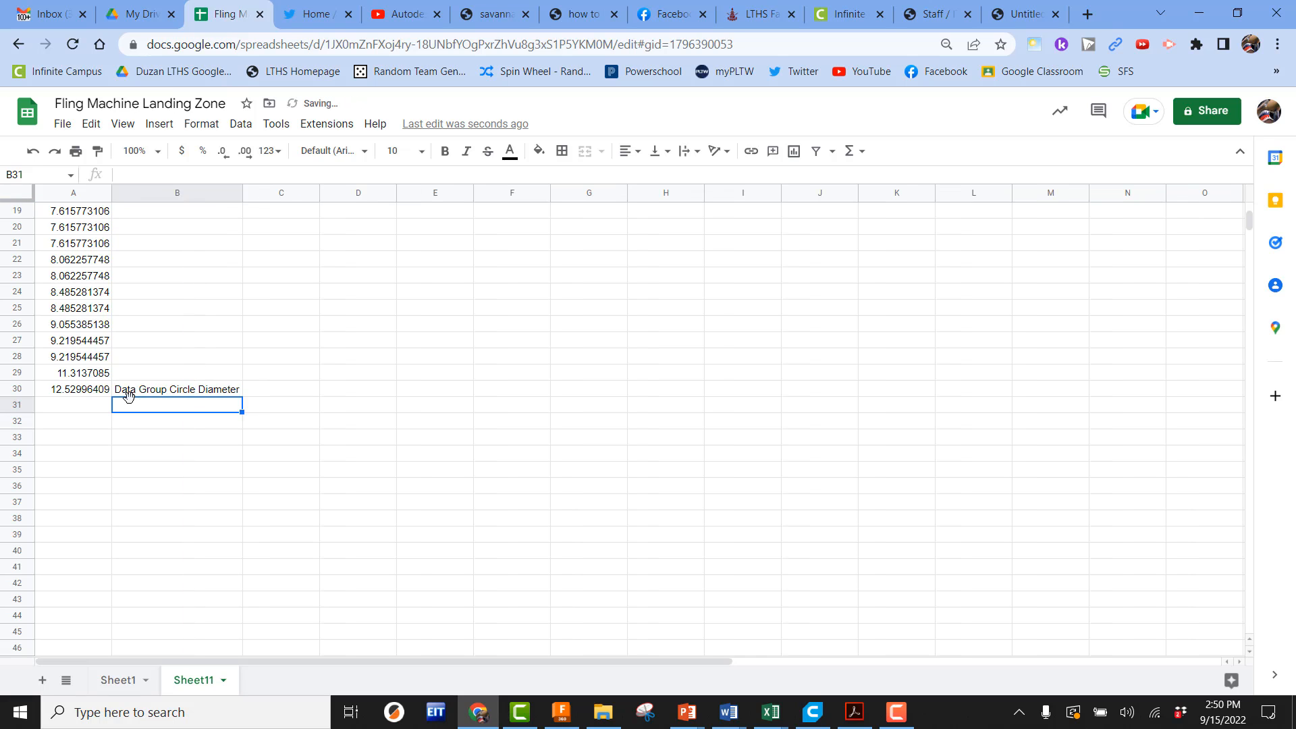
Change the B30 label's last word to read Data Group Circle Radius
double_click(224, 389)
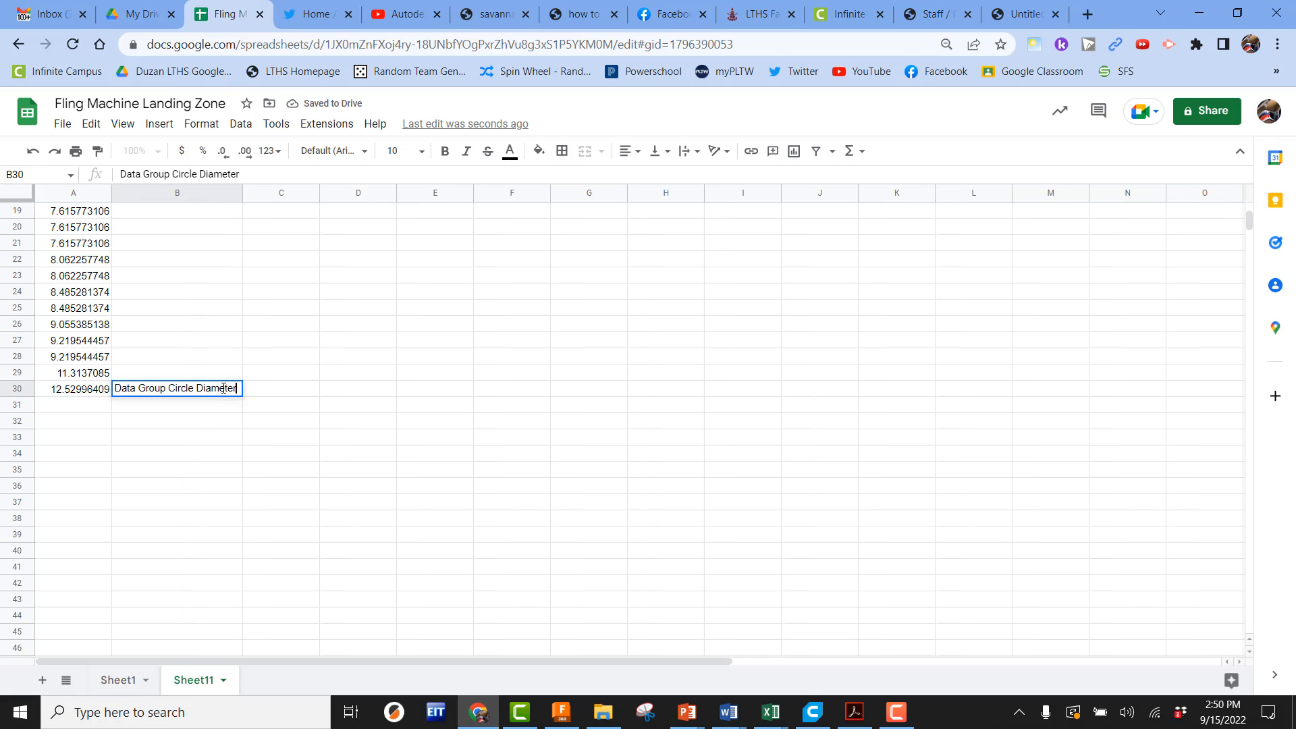
key("shift+Left")
key("shift+Left")
key("shift+Left")
key("shift+Left")
key("shift+Left")
key("shift+Left")
key("shift+Left")
key("shift+Left")
type("Radius")
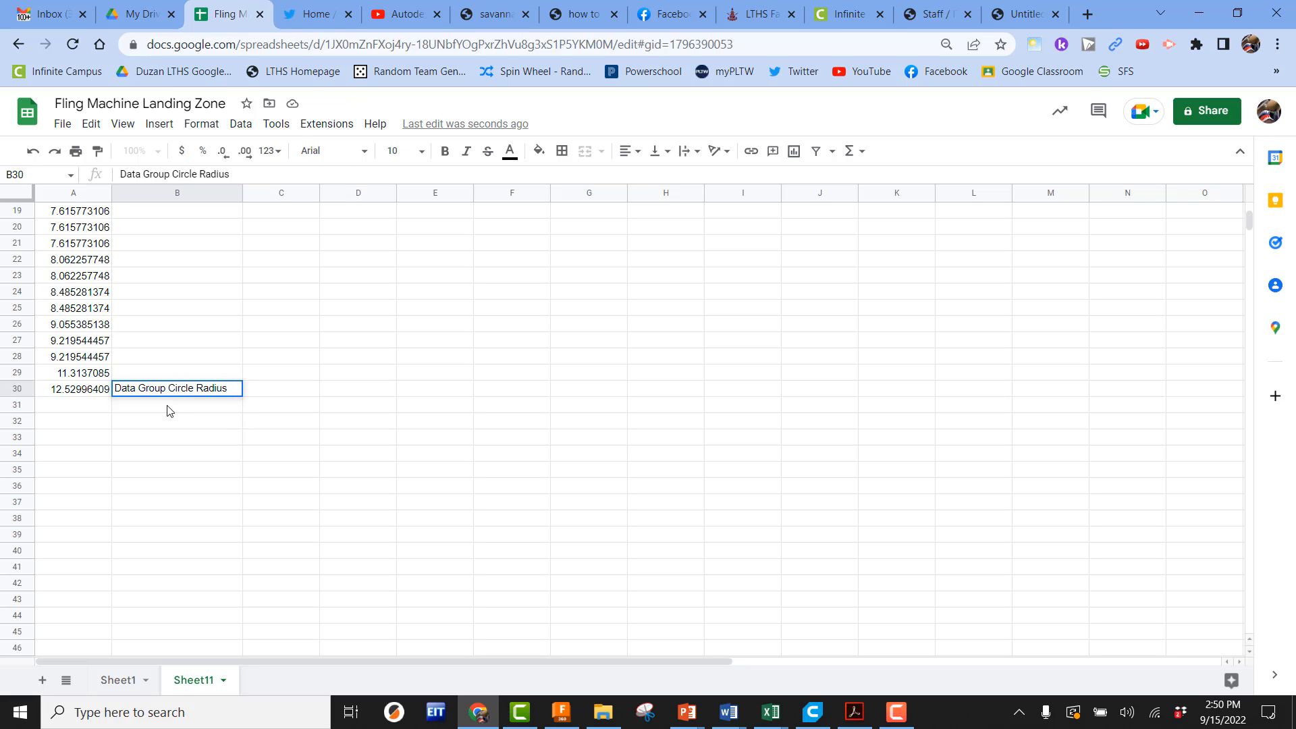
key("Return")
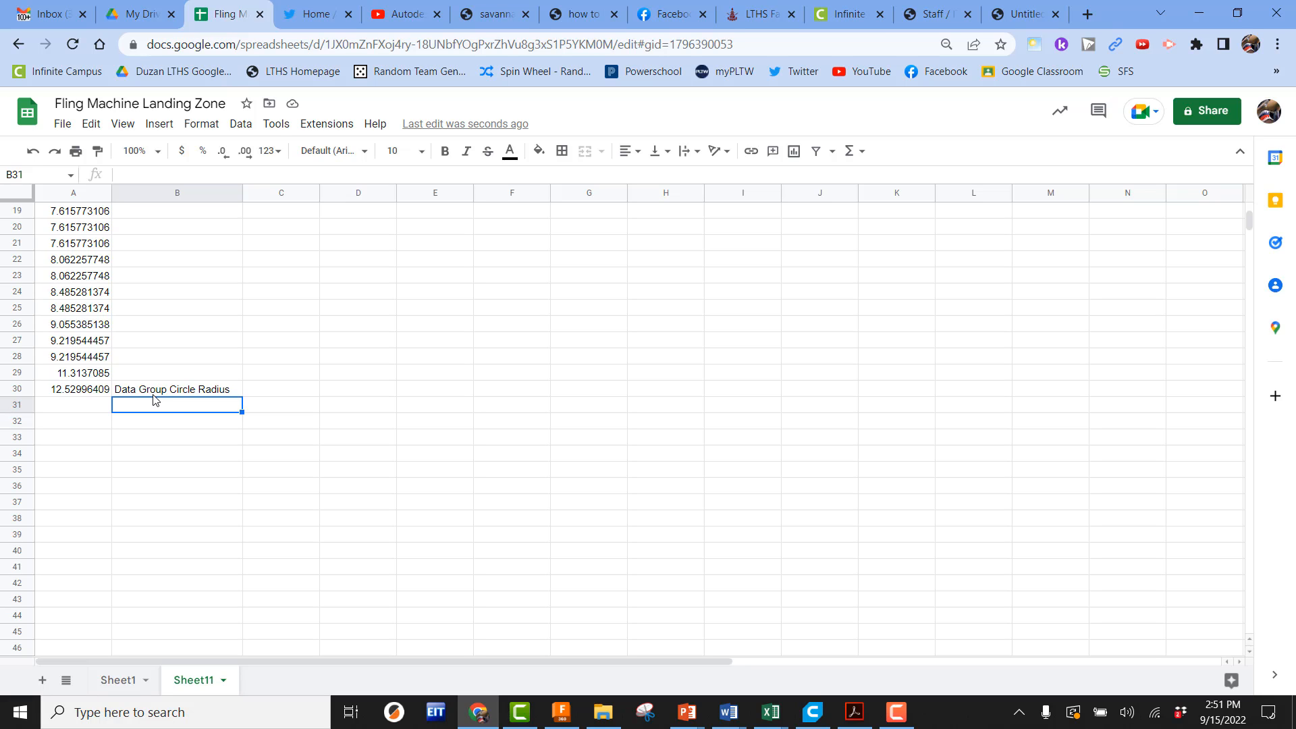
Label cell B31 as Data Group Circle Diameter
type("Data Group Circle ")
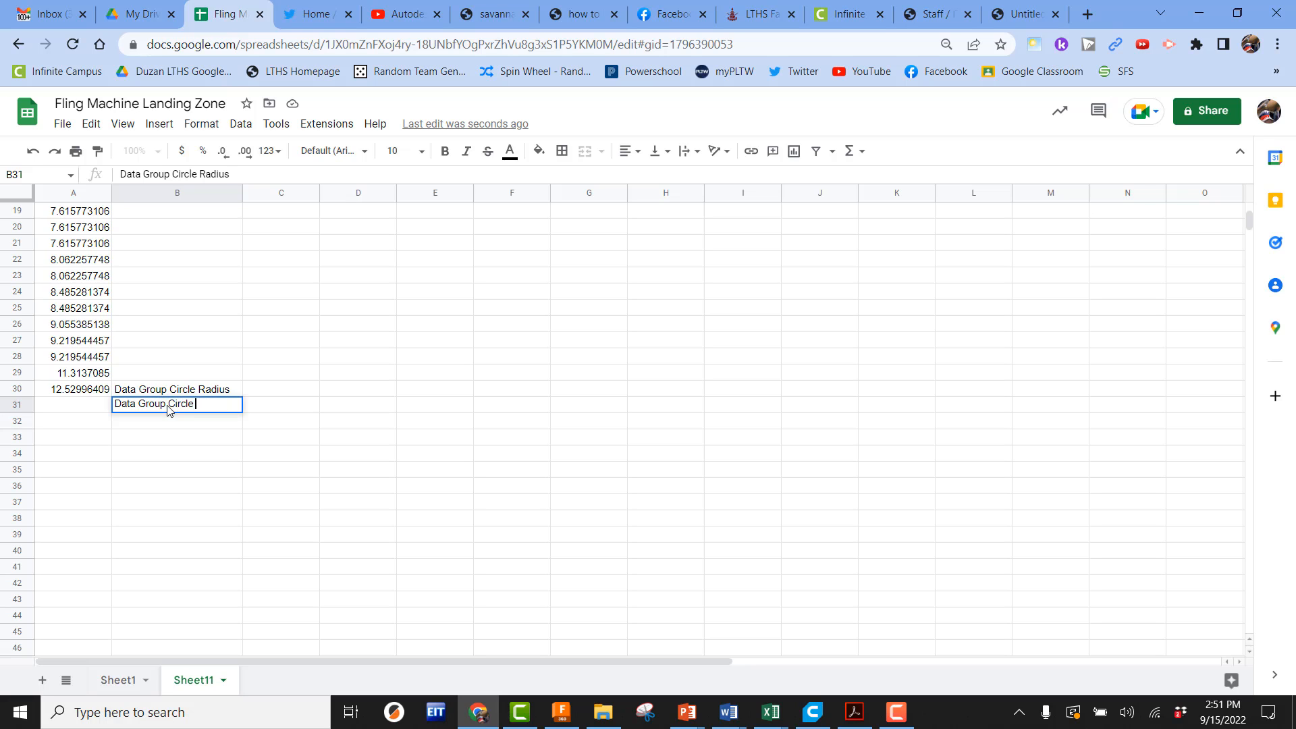
type("Diameter")
key("Return")
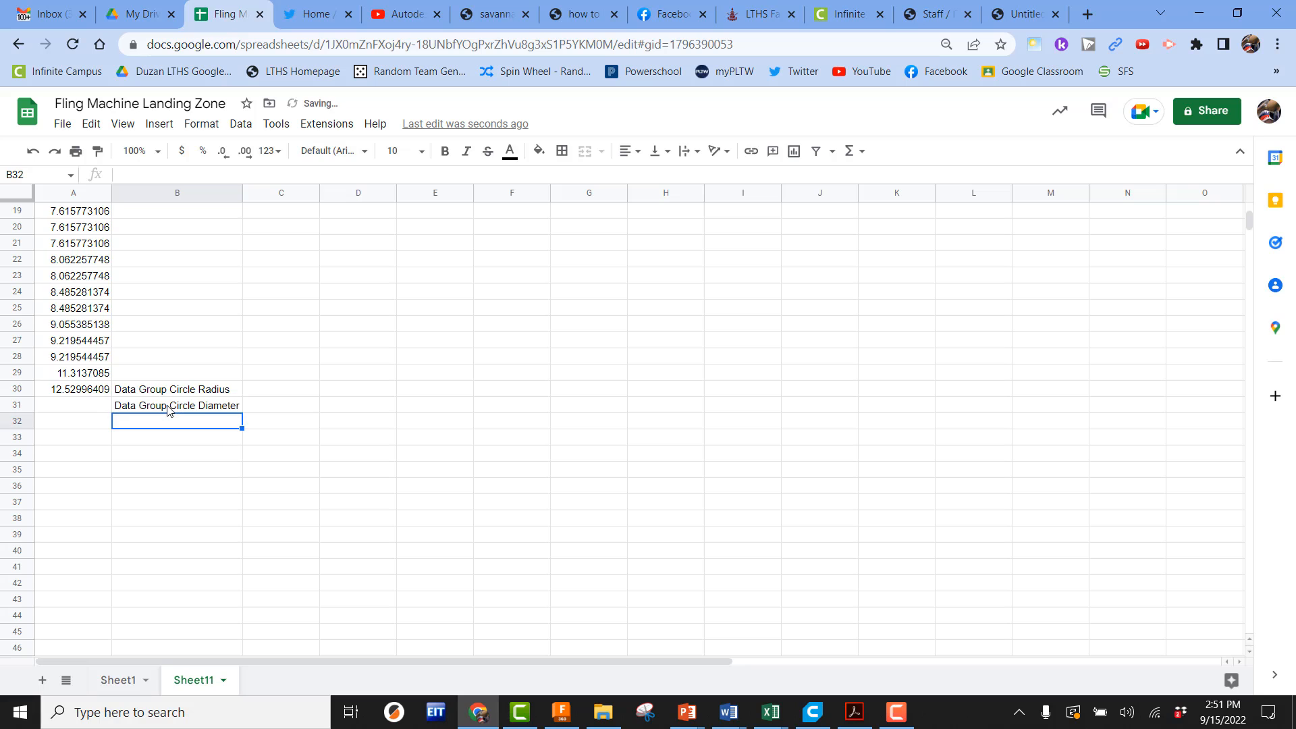
Enter a formula in A31 that doubles A30 to give the data group circle diameter
left_click(98, 407)
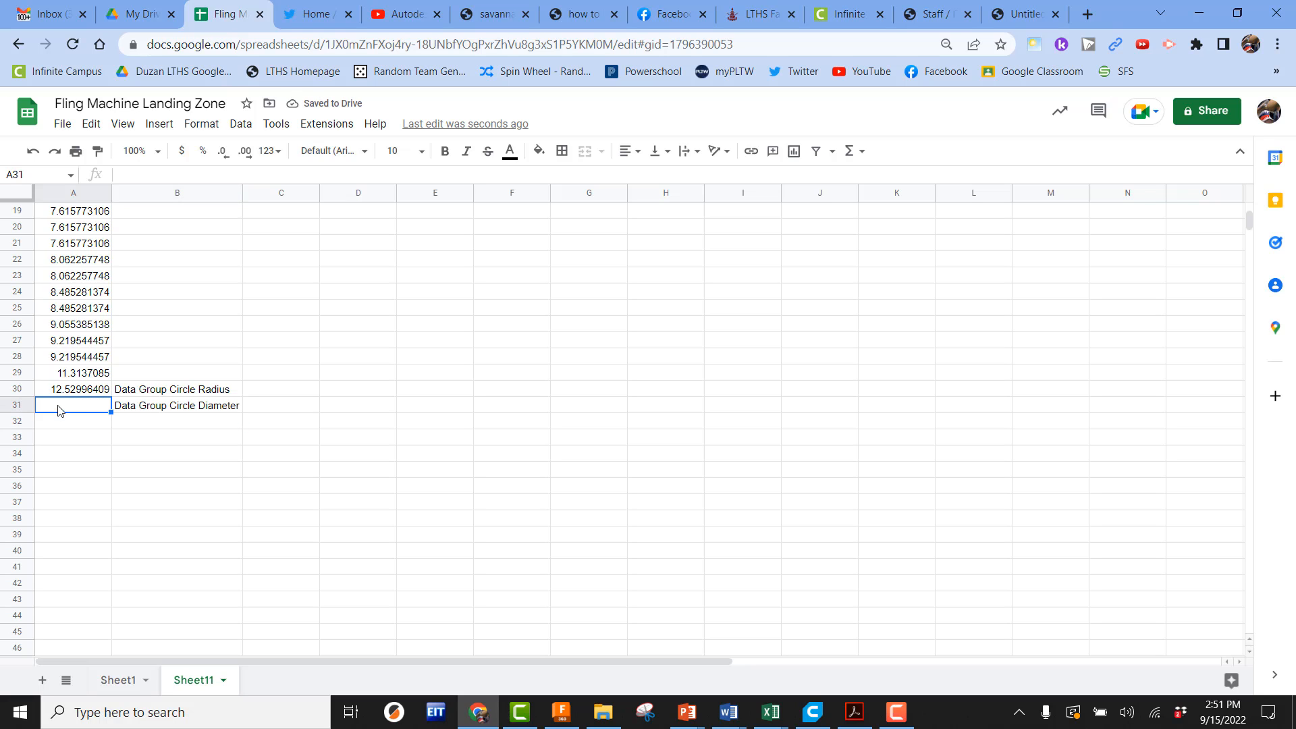
type("=A30")
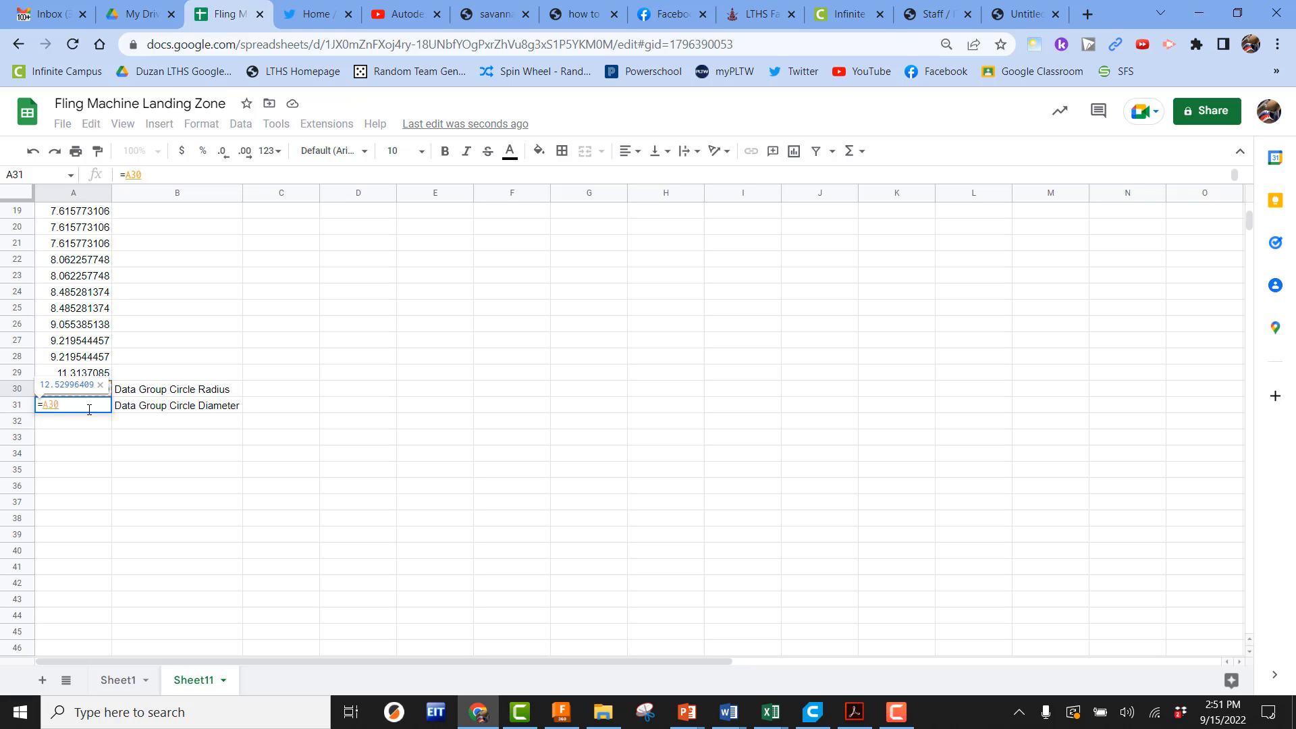
type("*")
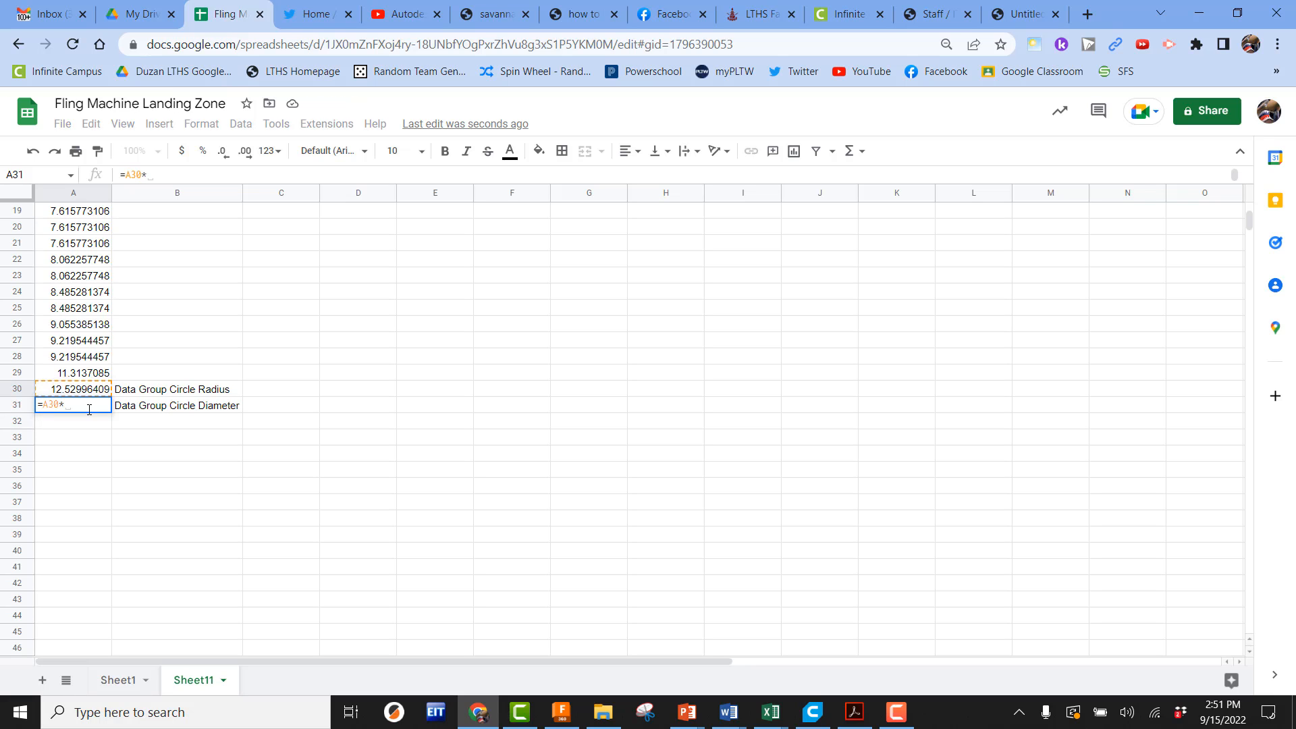
type("2")
key("Return")
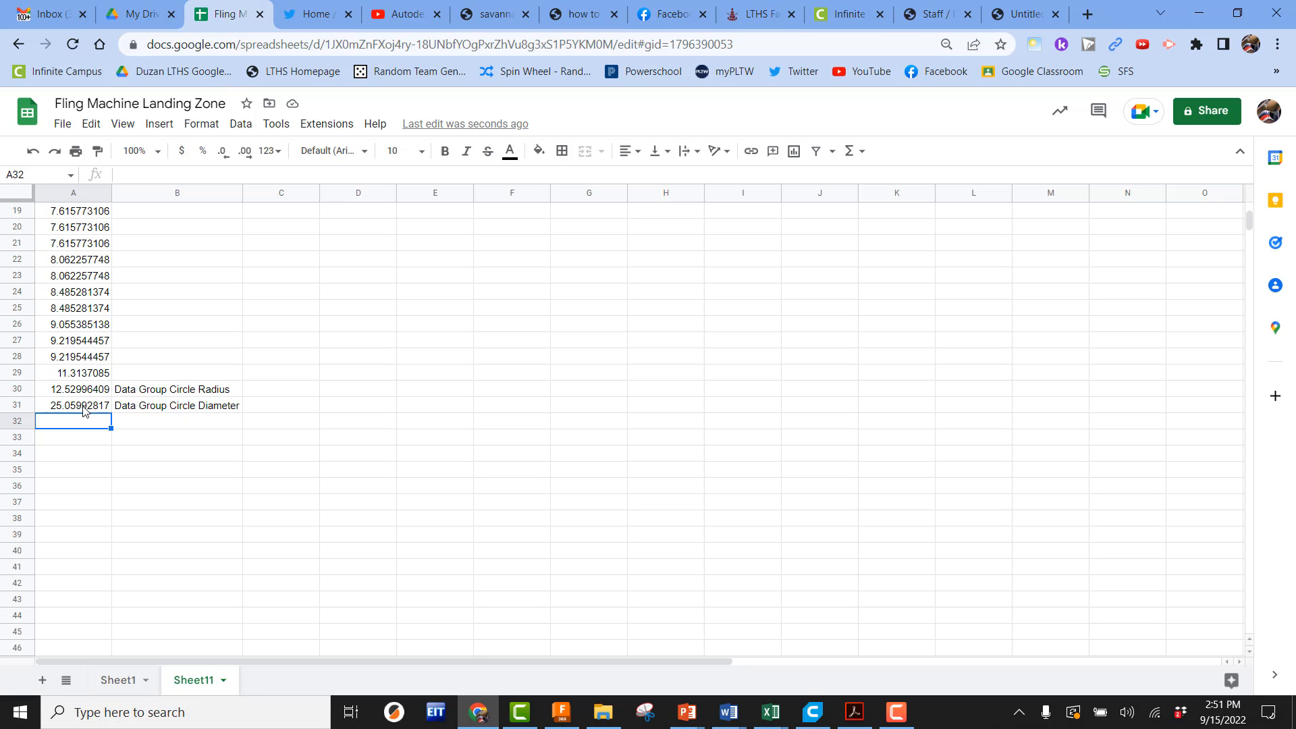
Label cell B32 as 15% Winning Circle Diameter and widen column B to fit it
left_click(137, 422)
type("15")
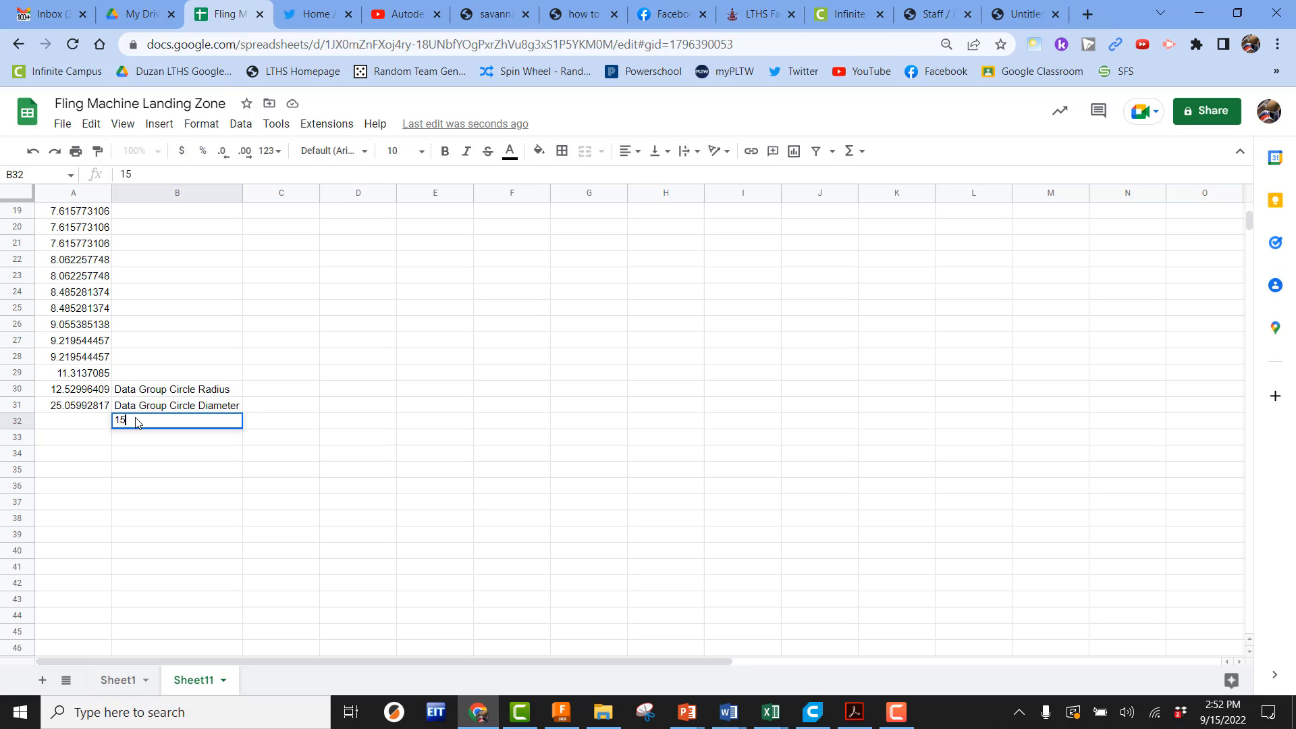
type("% Winning Circle Diame")
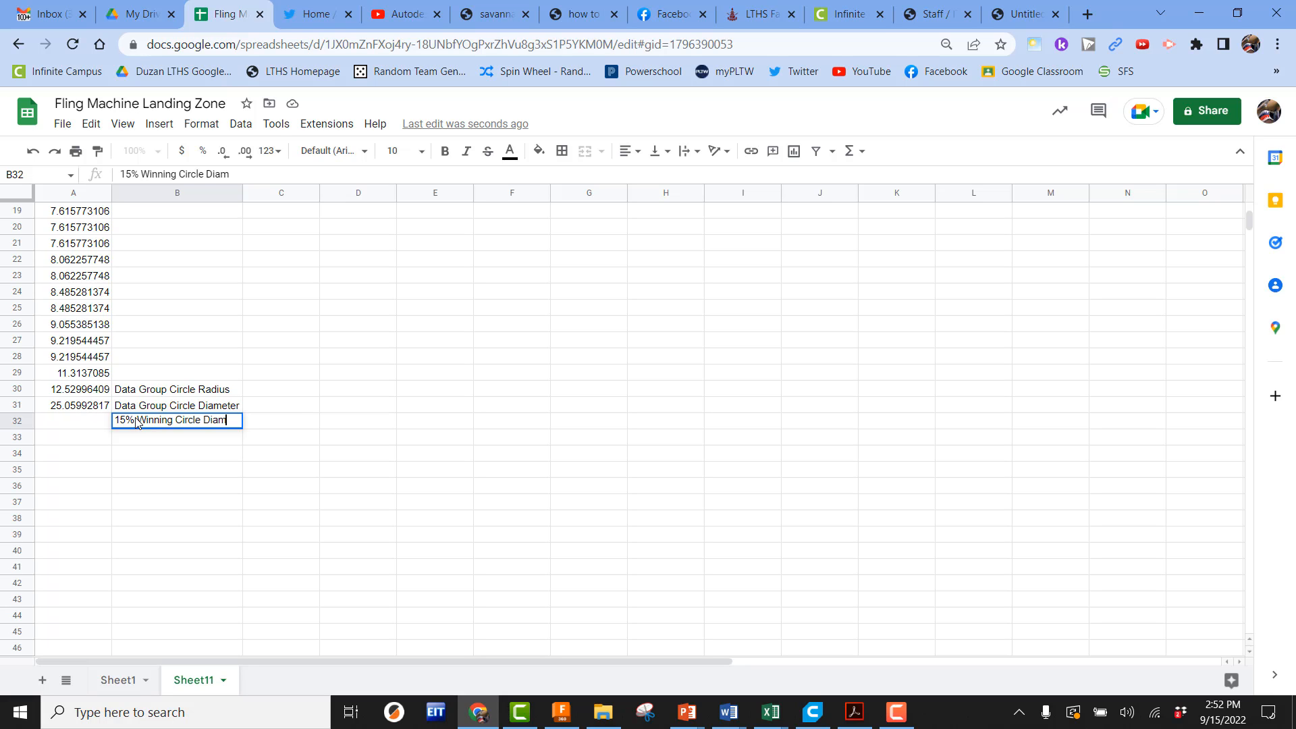
key("BackSpace")
key("BackSpace")
type("meter")
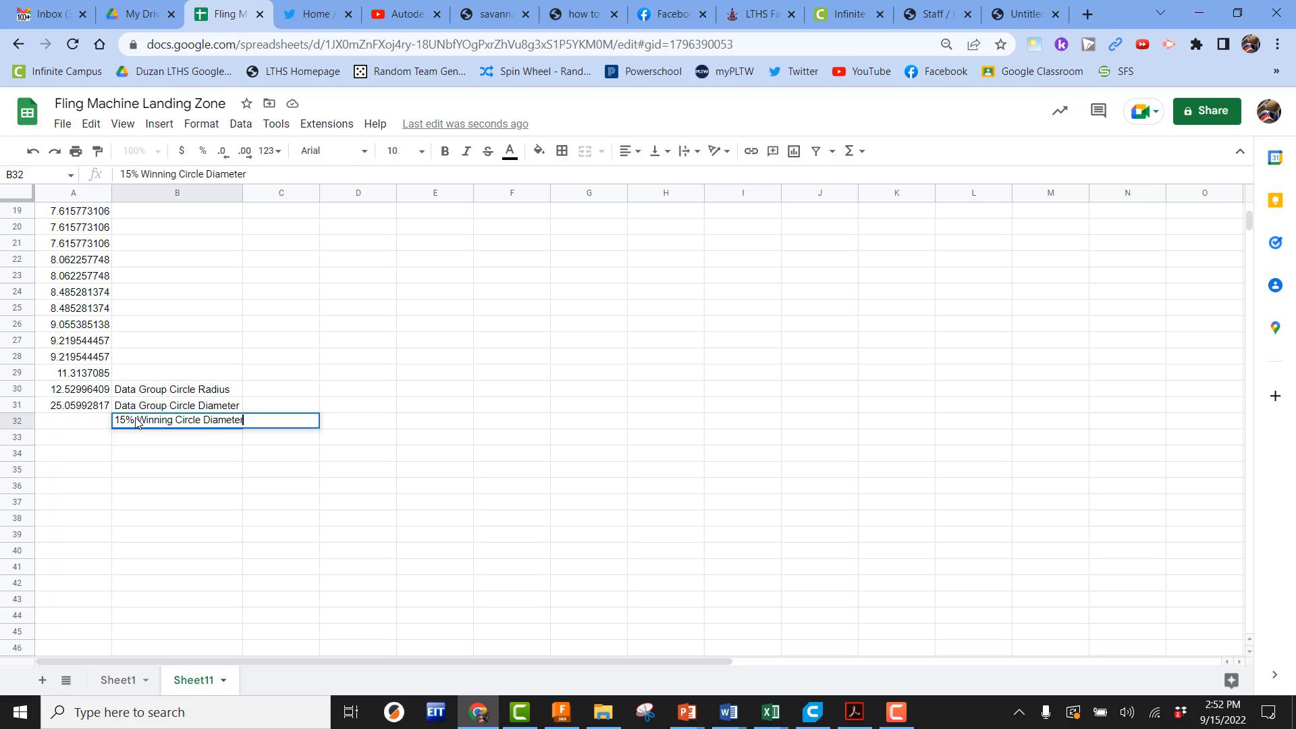
key("Return")
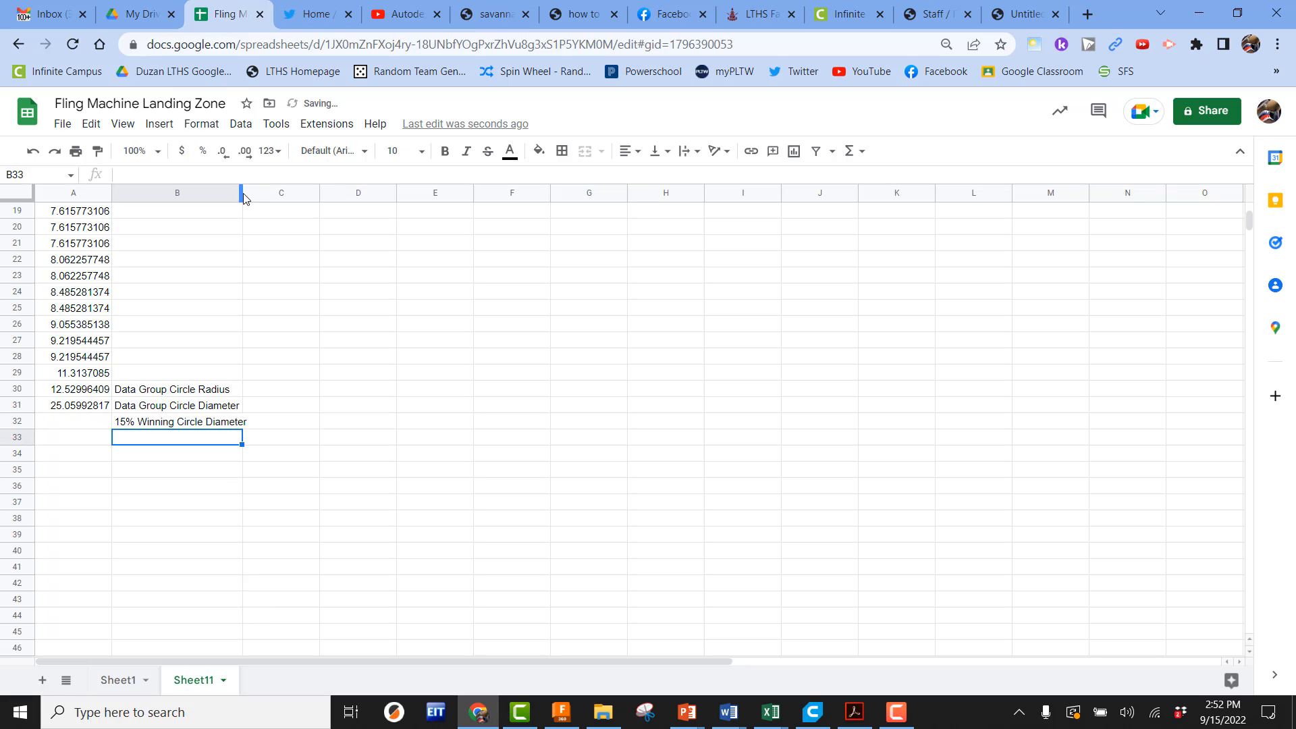
left_click_drag(241, 194, 249, 194)
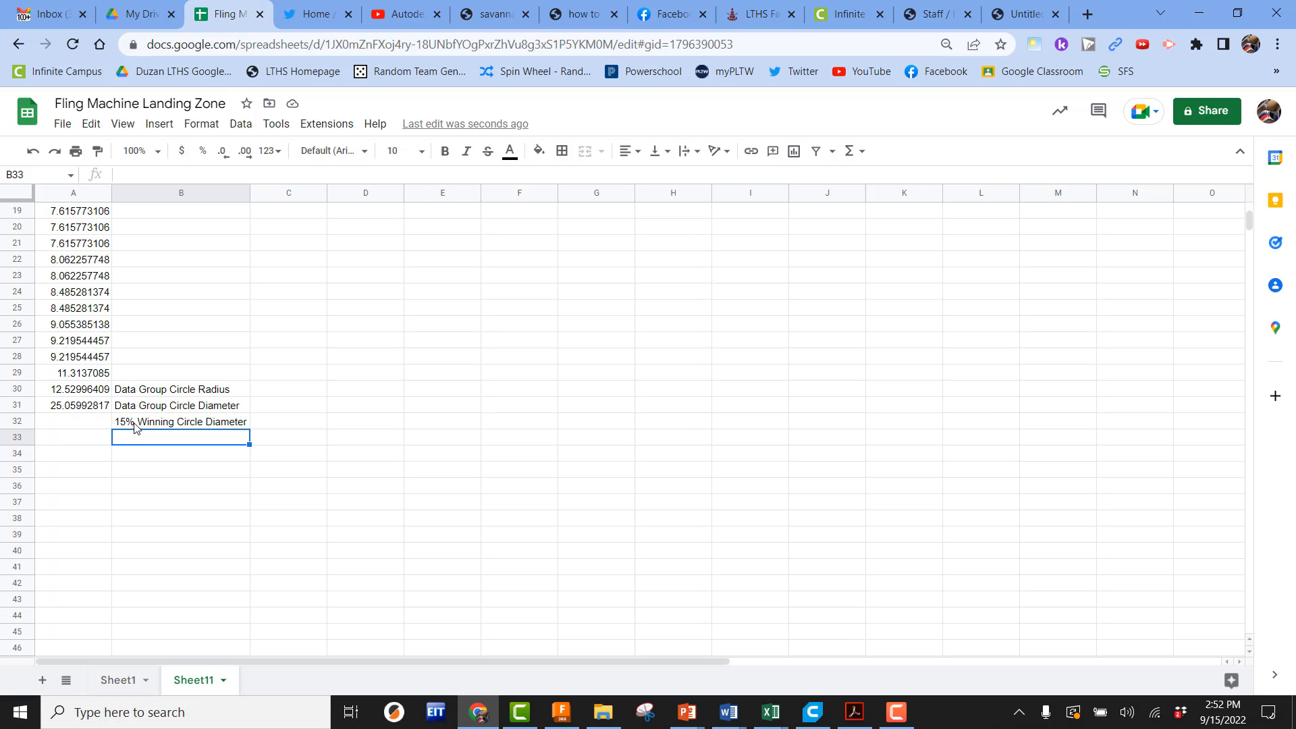
Enter a formula in A32 that multiplies the diameter in A31 by 0.15
left_click(85, 425)
type("=")
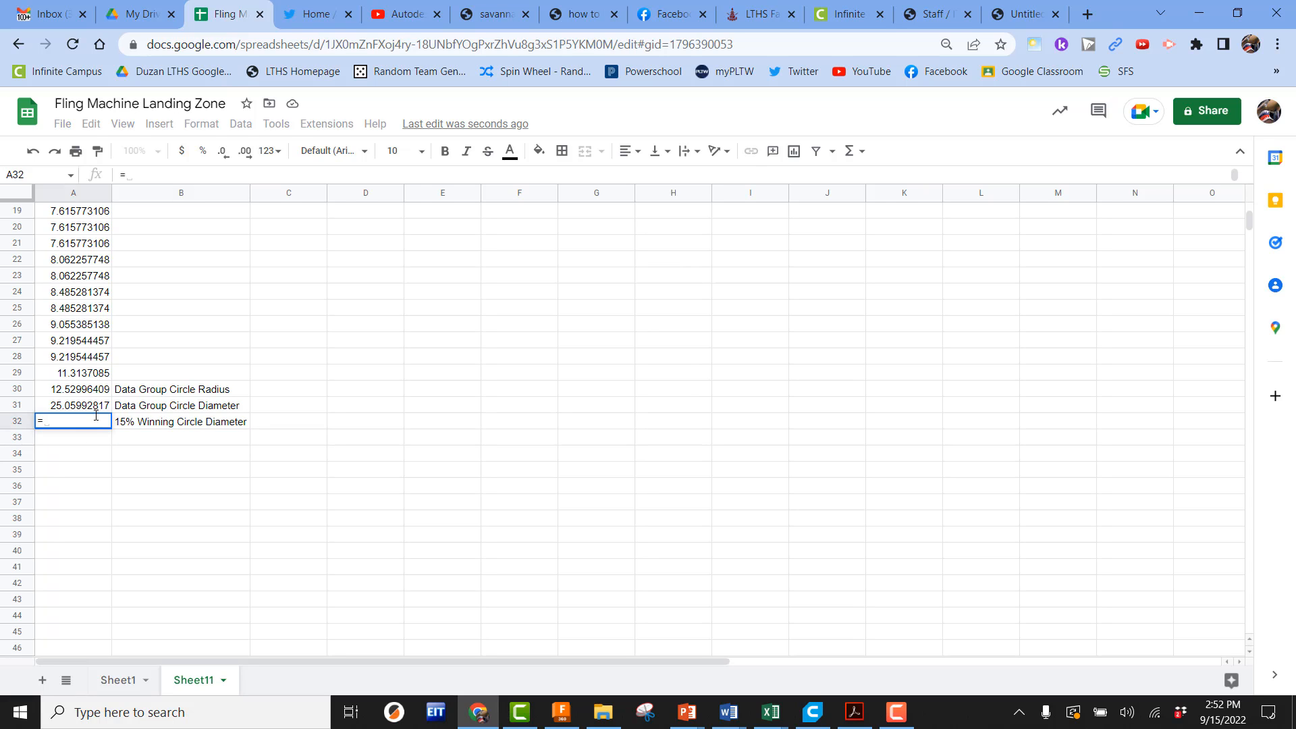
left_click(74, 405)
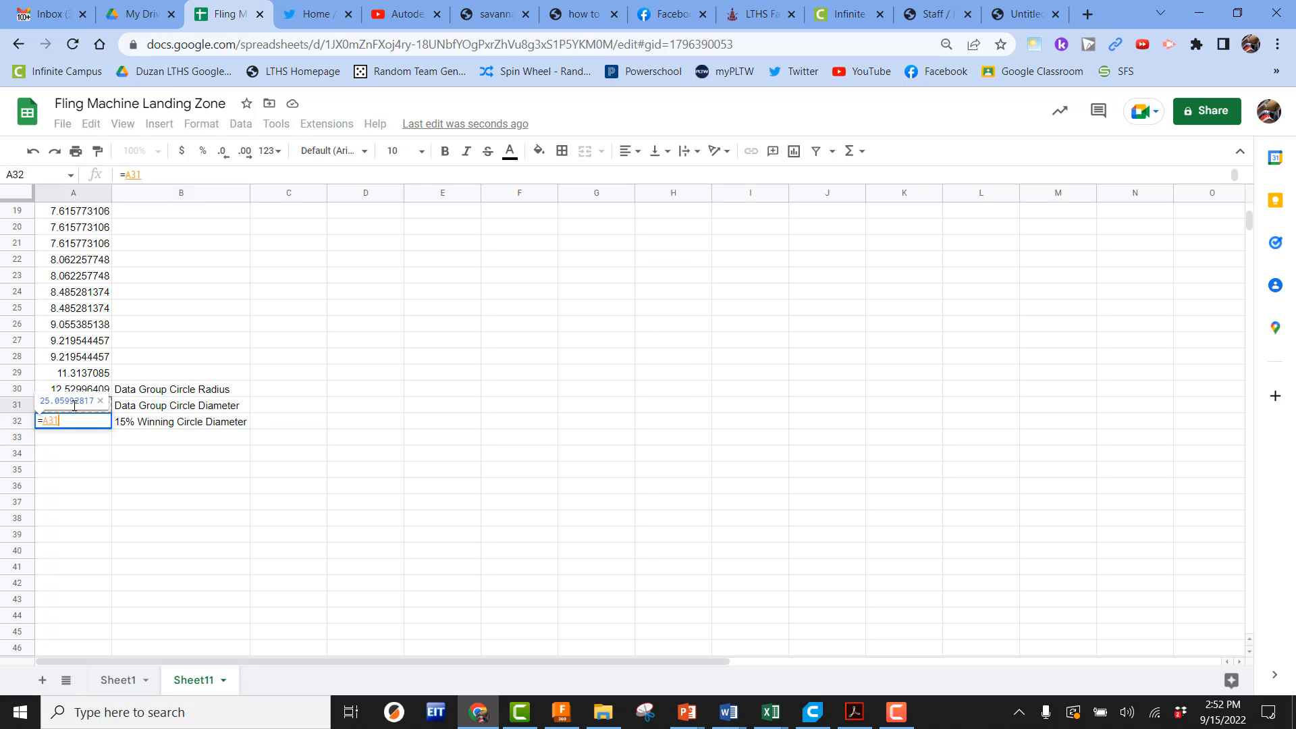
type("*0.15")
key("Return")
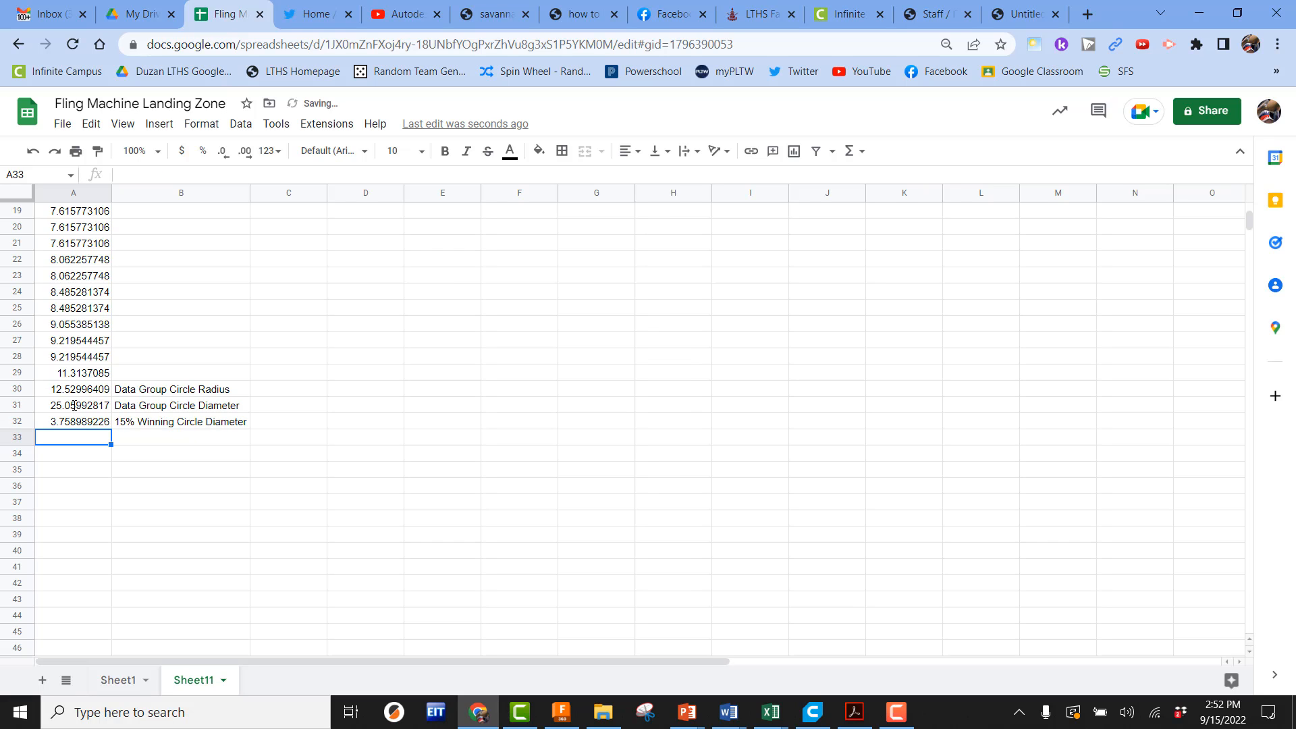
left_click(67, 425)
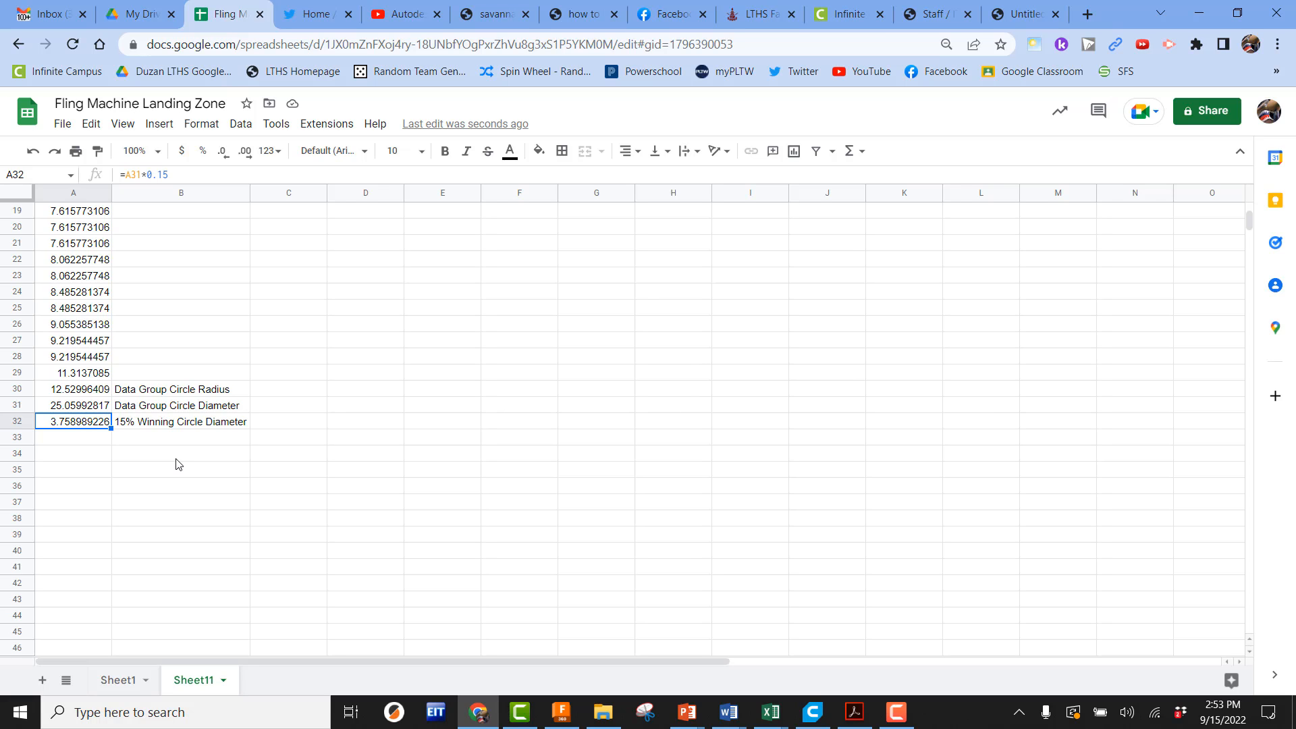
Switch to Fusion 360, create a new design and start a sketch on the top plane
left_click(561, 711)
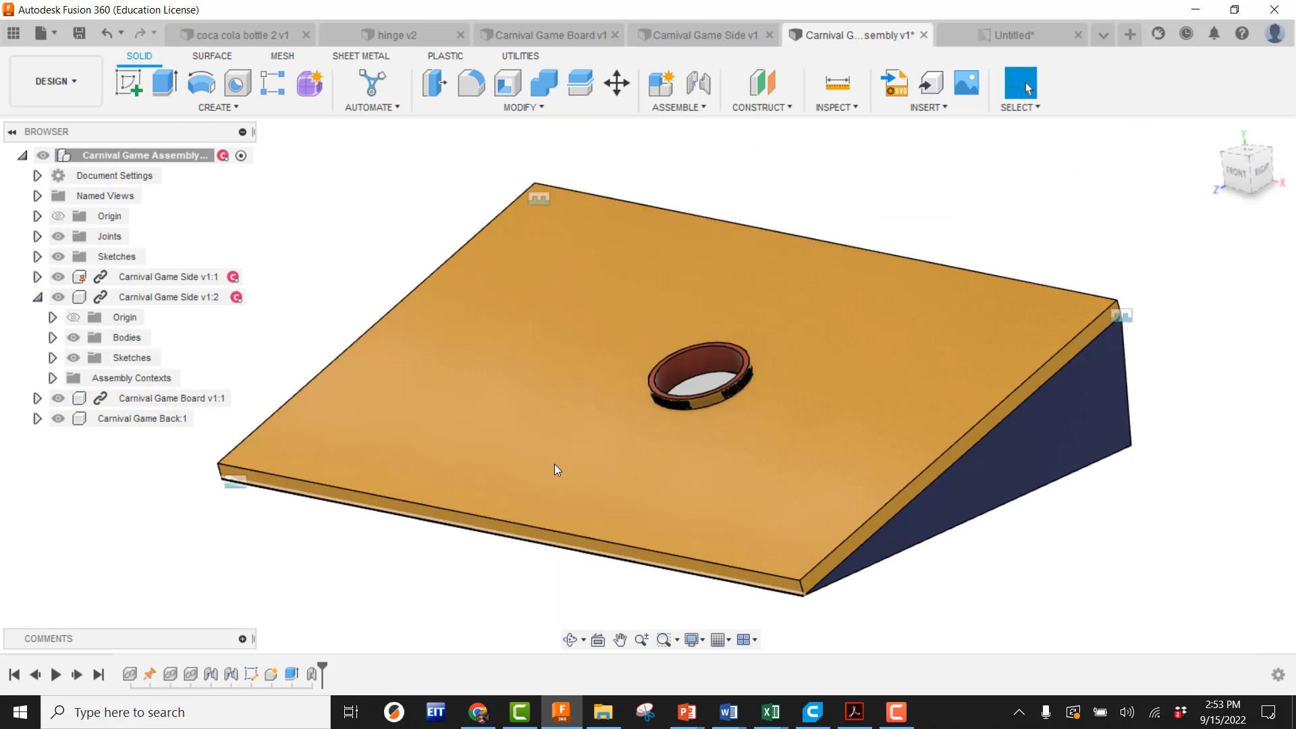
left_click(54, 31)
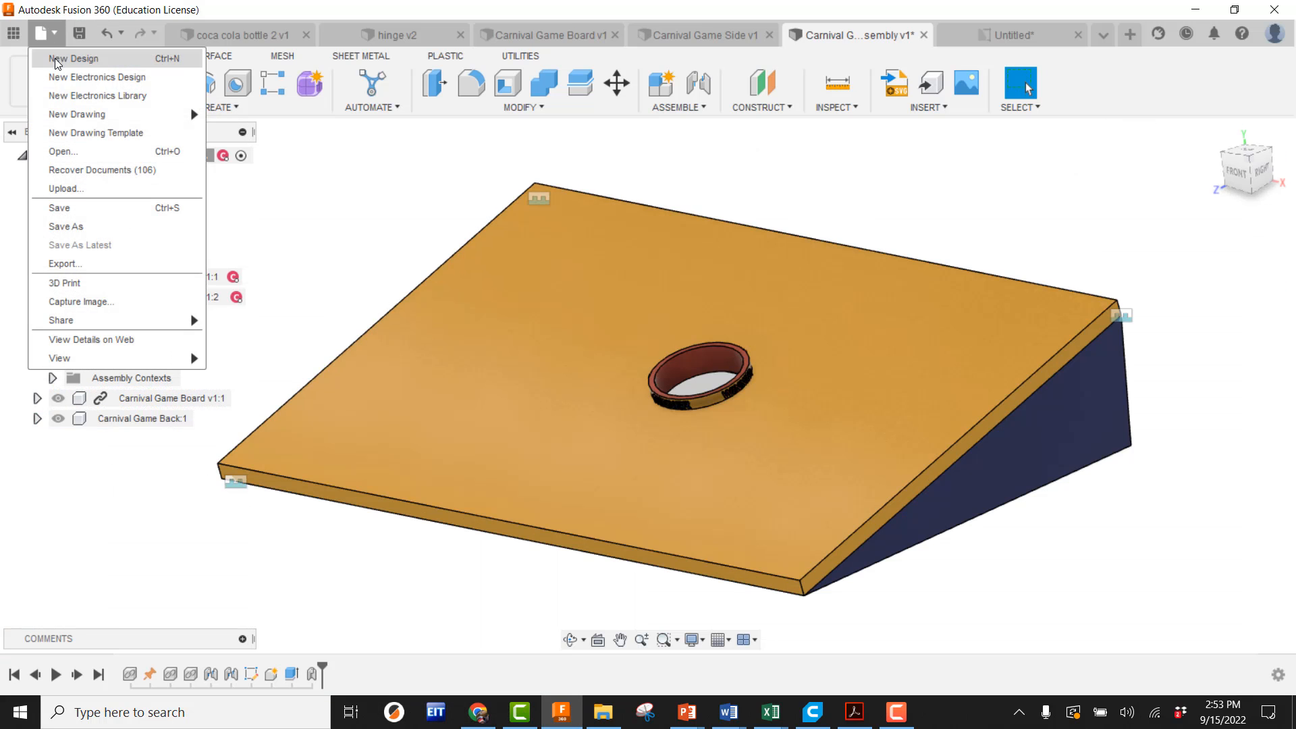
left_click(58, 60)
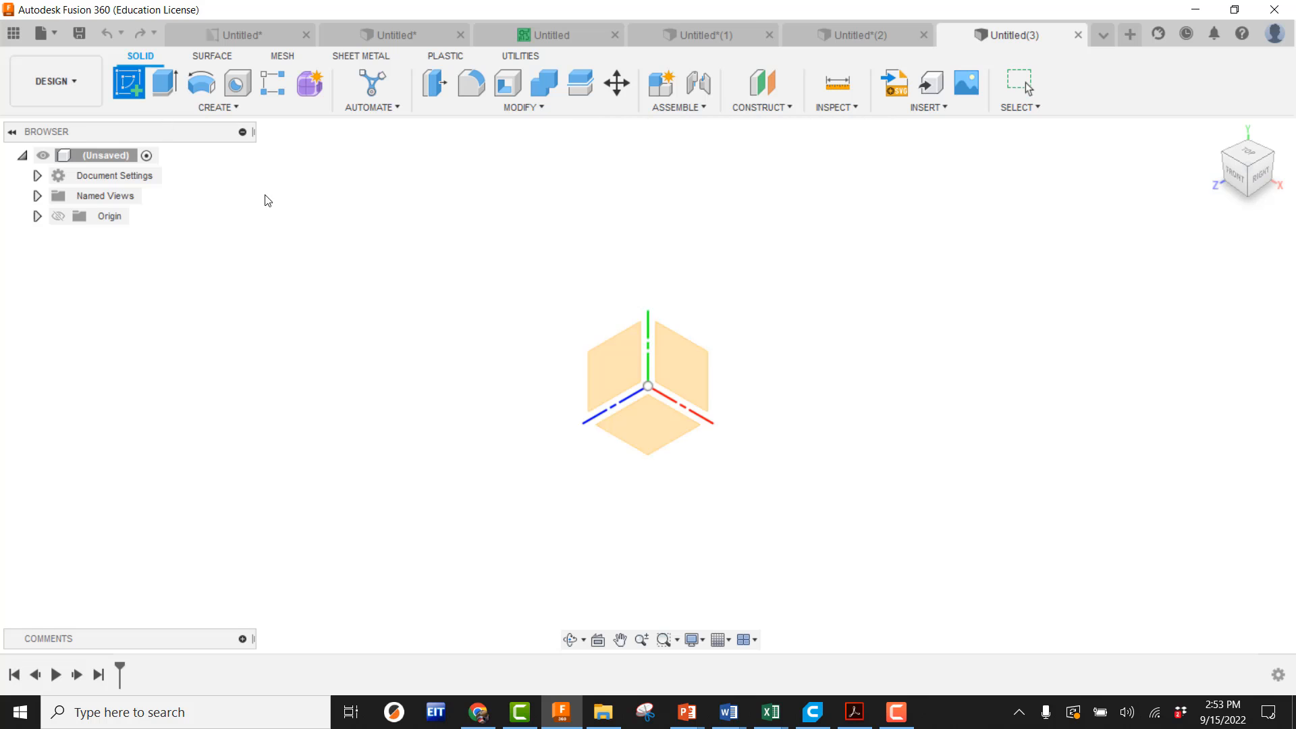
left_click(656, 432)
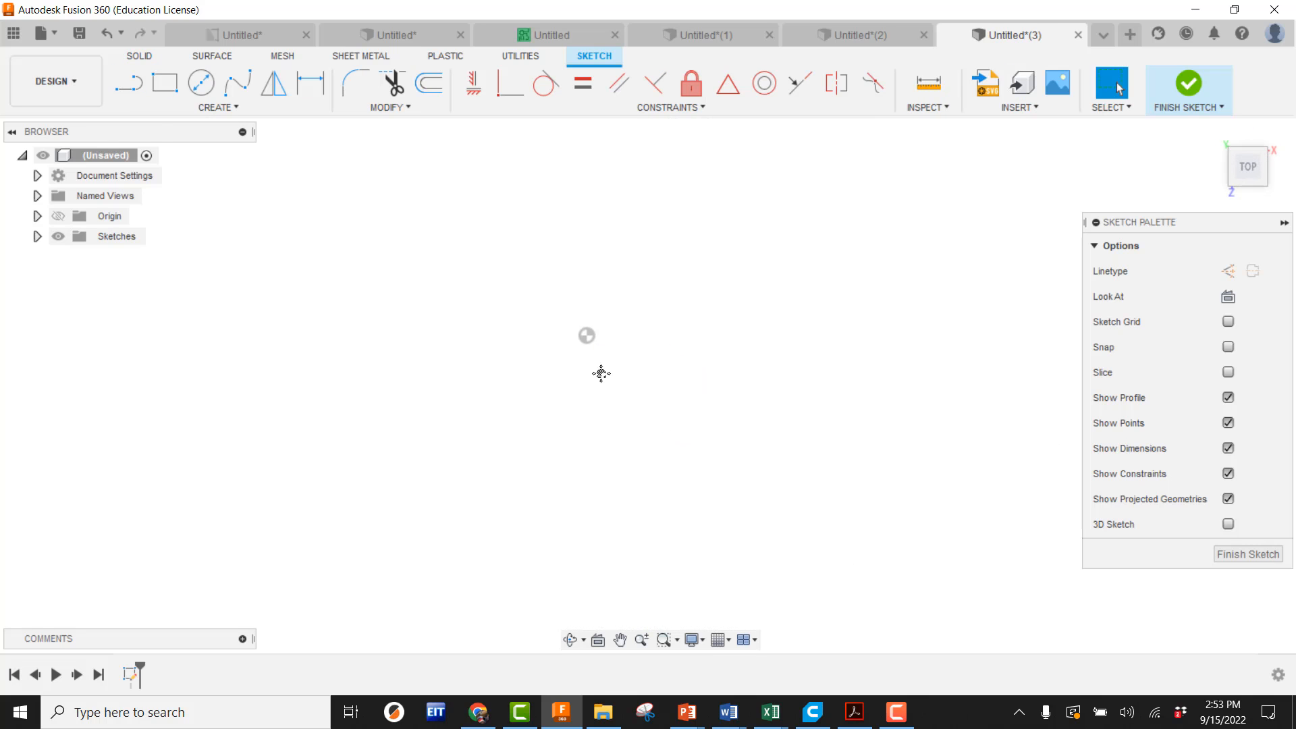
Draw a center rectangle at the origin measuring 2.4 in by 2.4 in
left_click(216, 107)
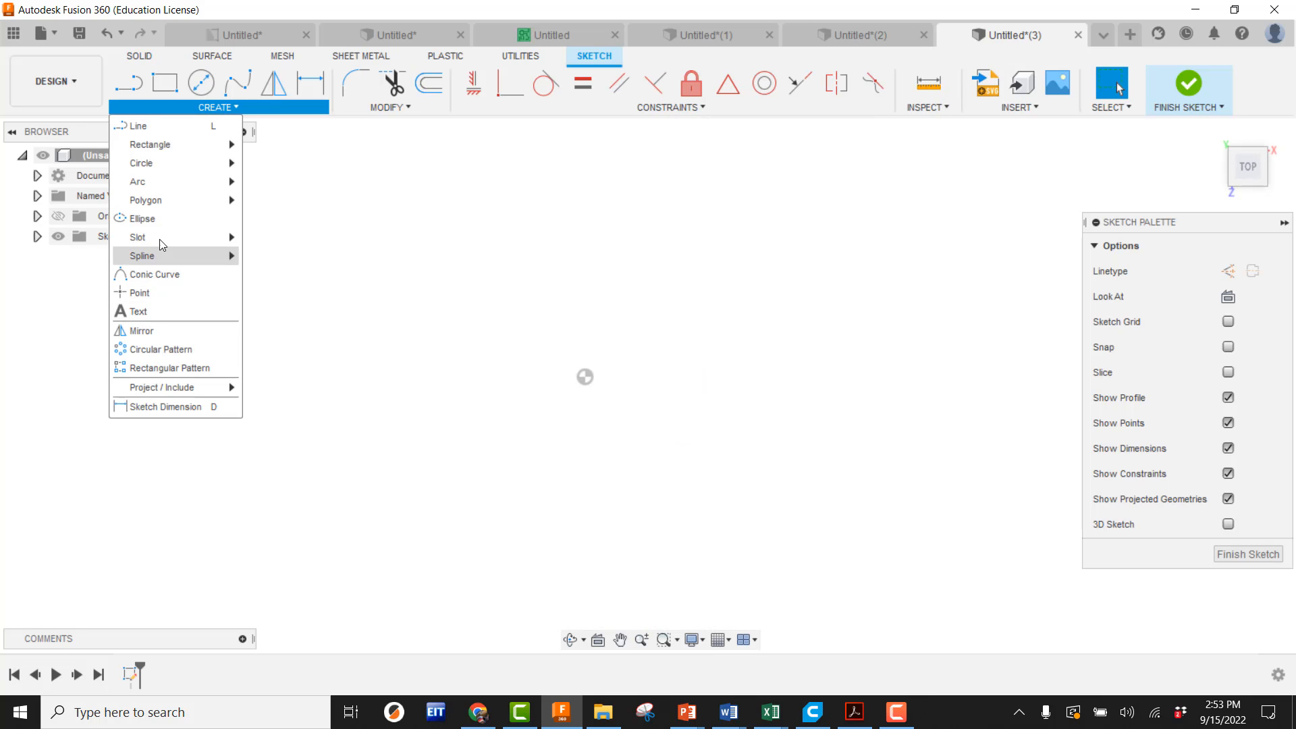
mouse_move(156, 144)
left_click(283, 181)
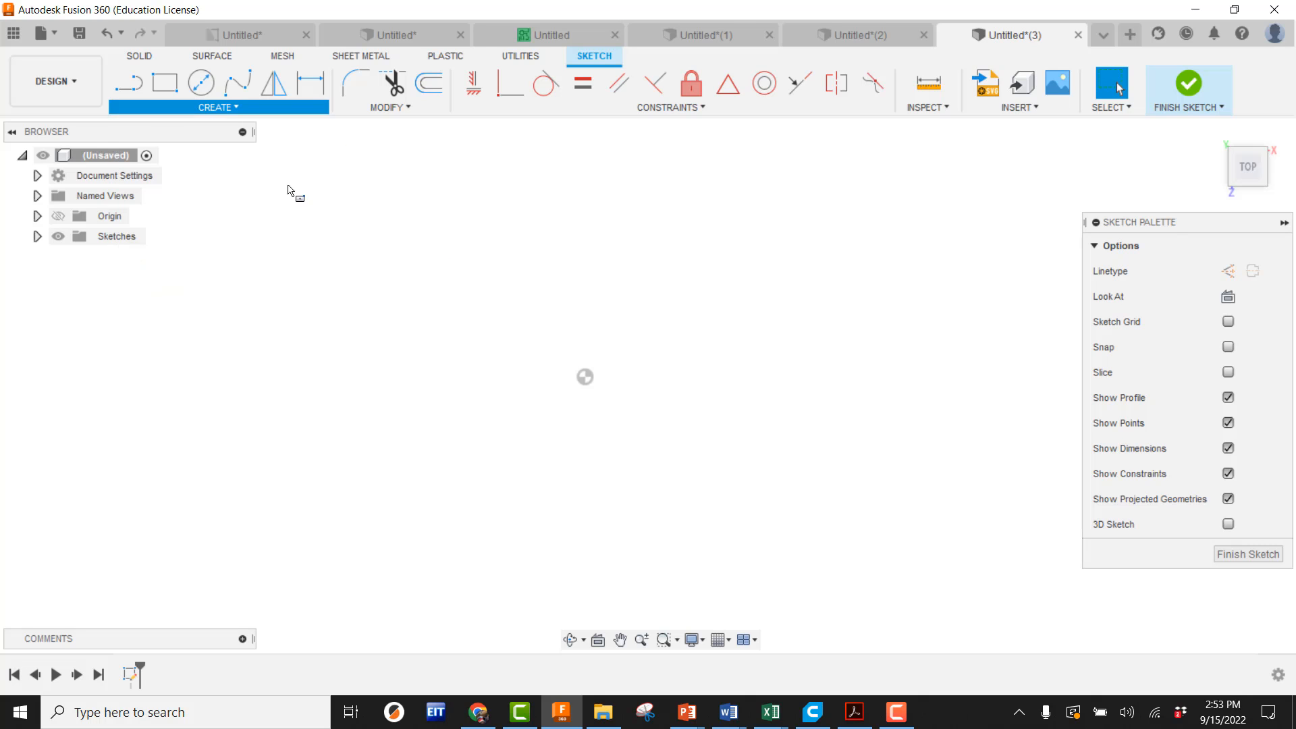
left_click(585, 377)
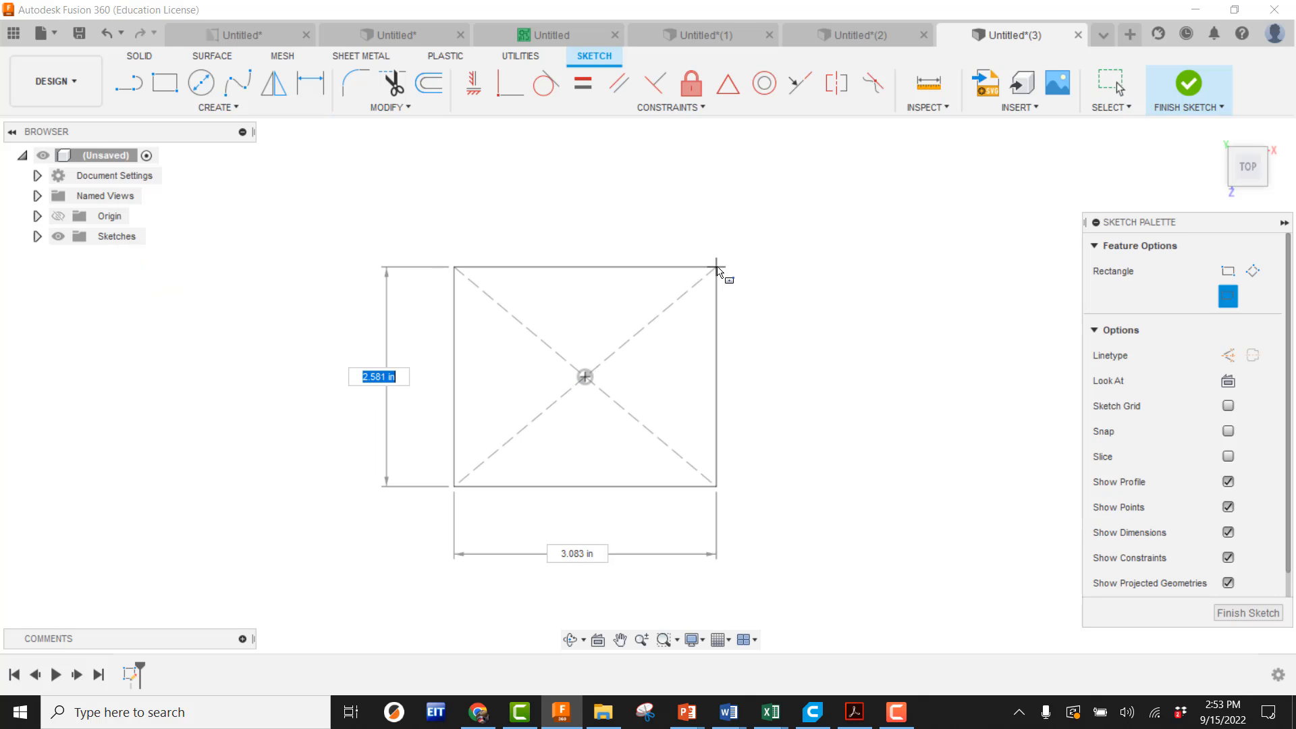
type("2.4")
key("Tab")
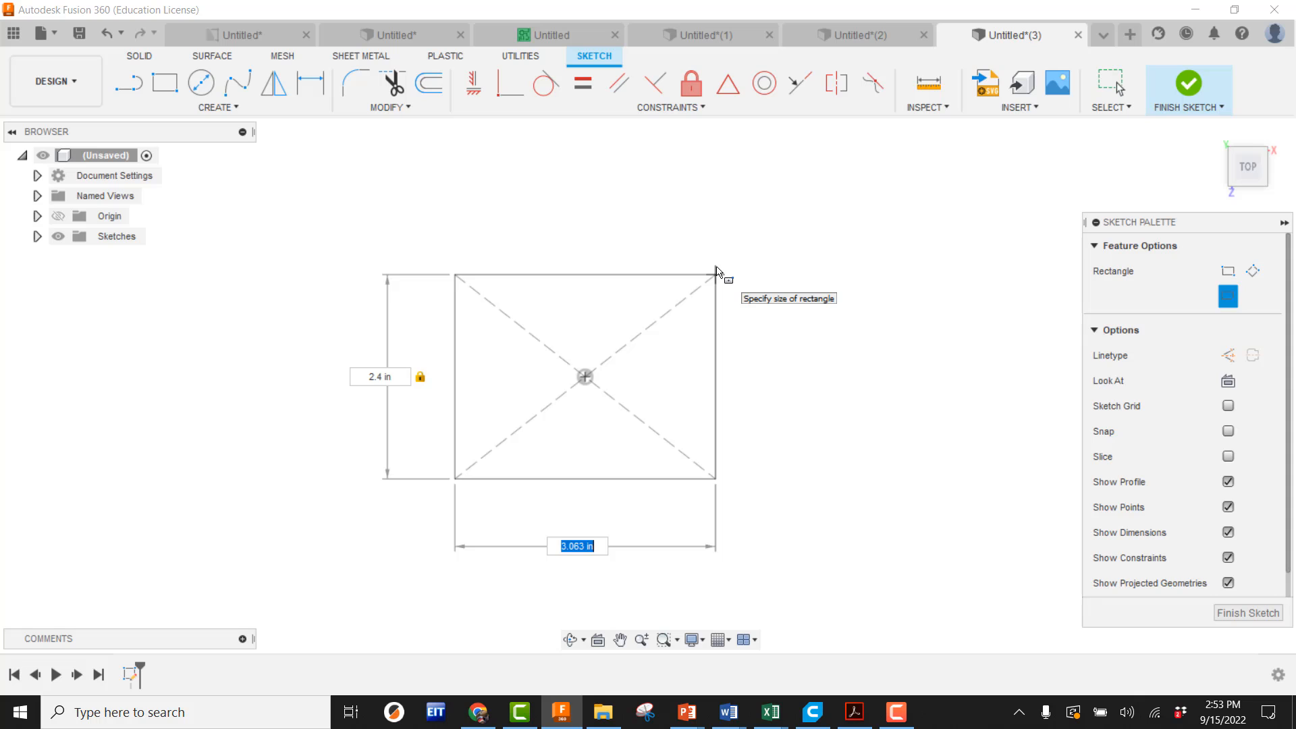
type("2.4")
key("Return")
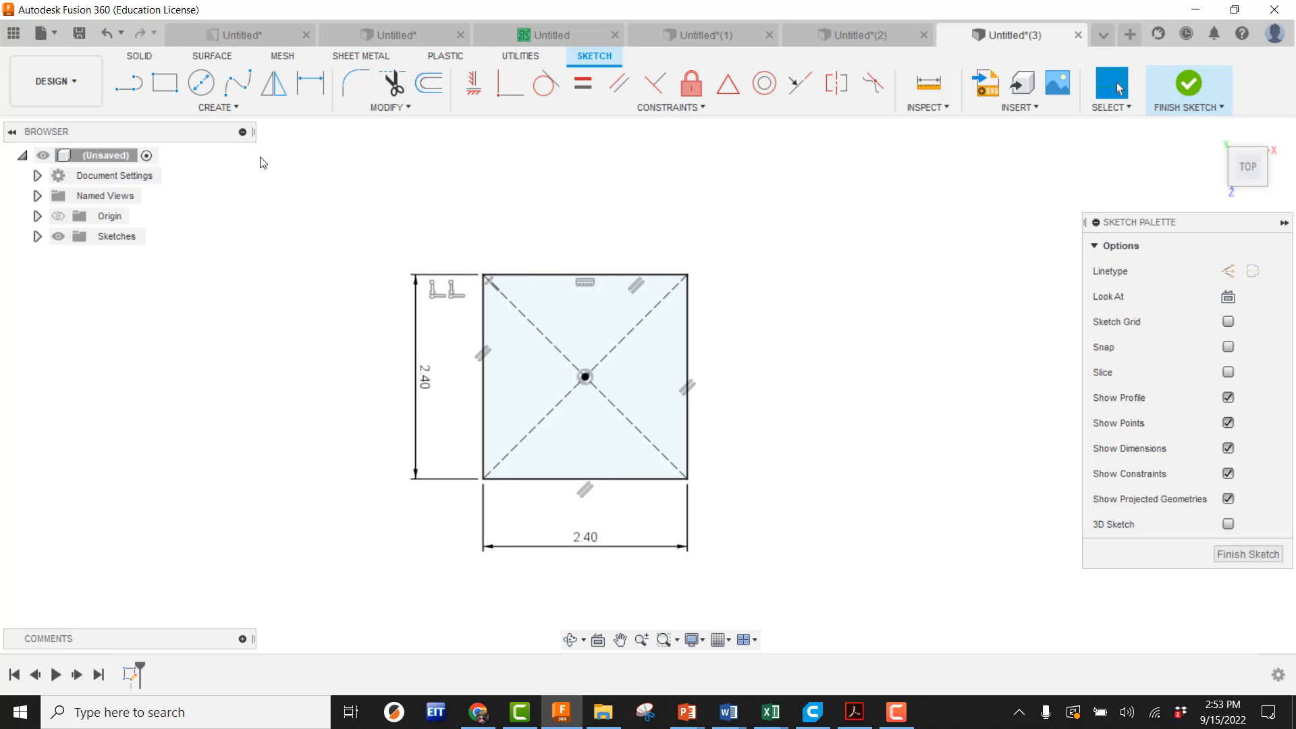
Draw a circle centered at the origin passing through the rectangle's corner
left_click(201, 82)
left_click(585, 376)
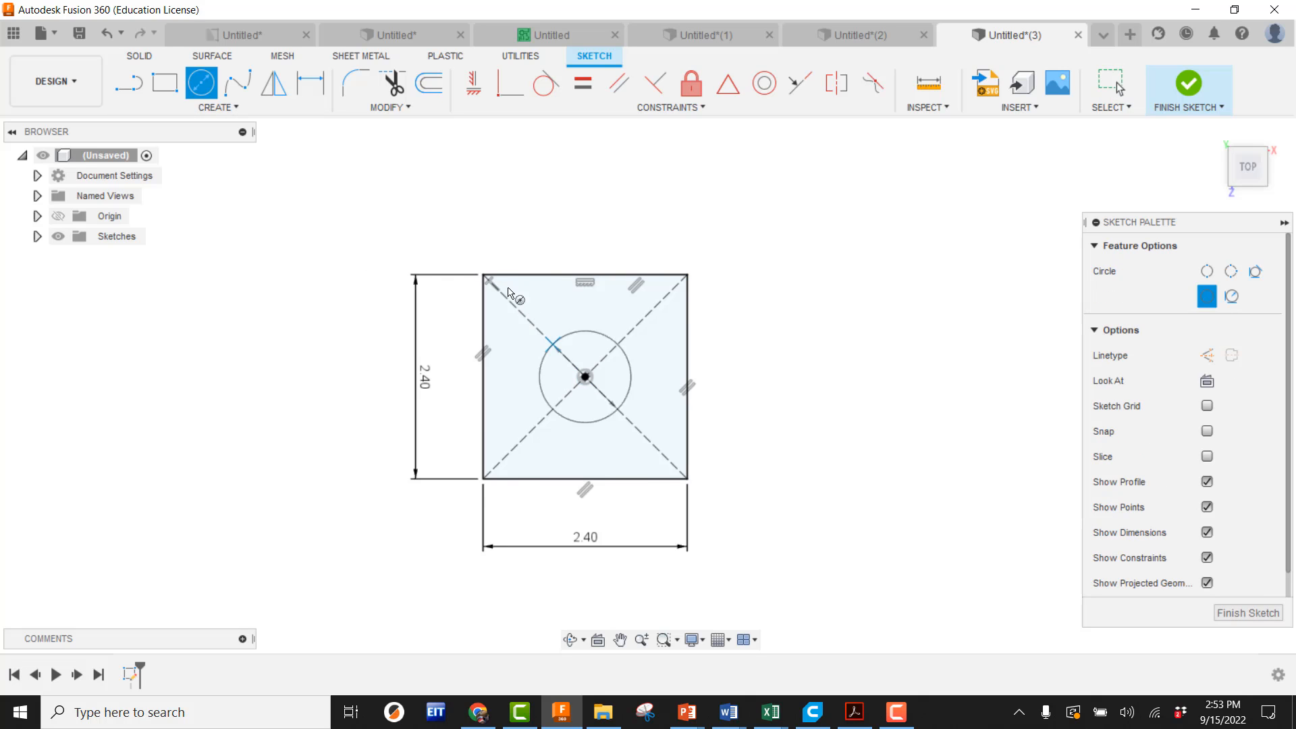
left_click(483, 275)
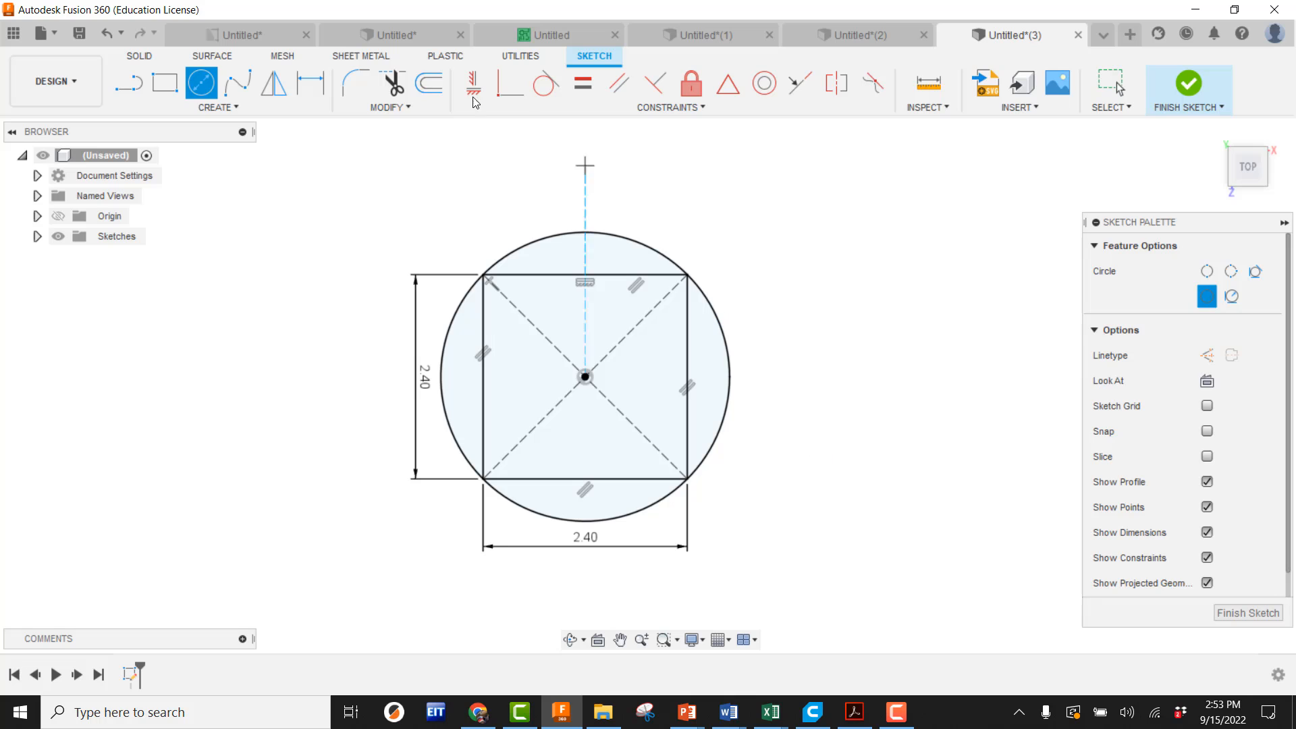
Add a diameter dimension to the circle
left_click(310, 82)
left_click(575, 236)
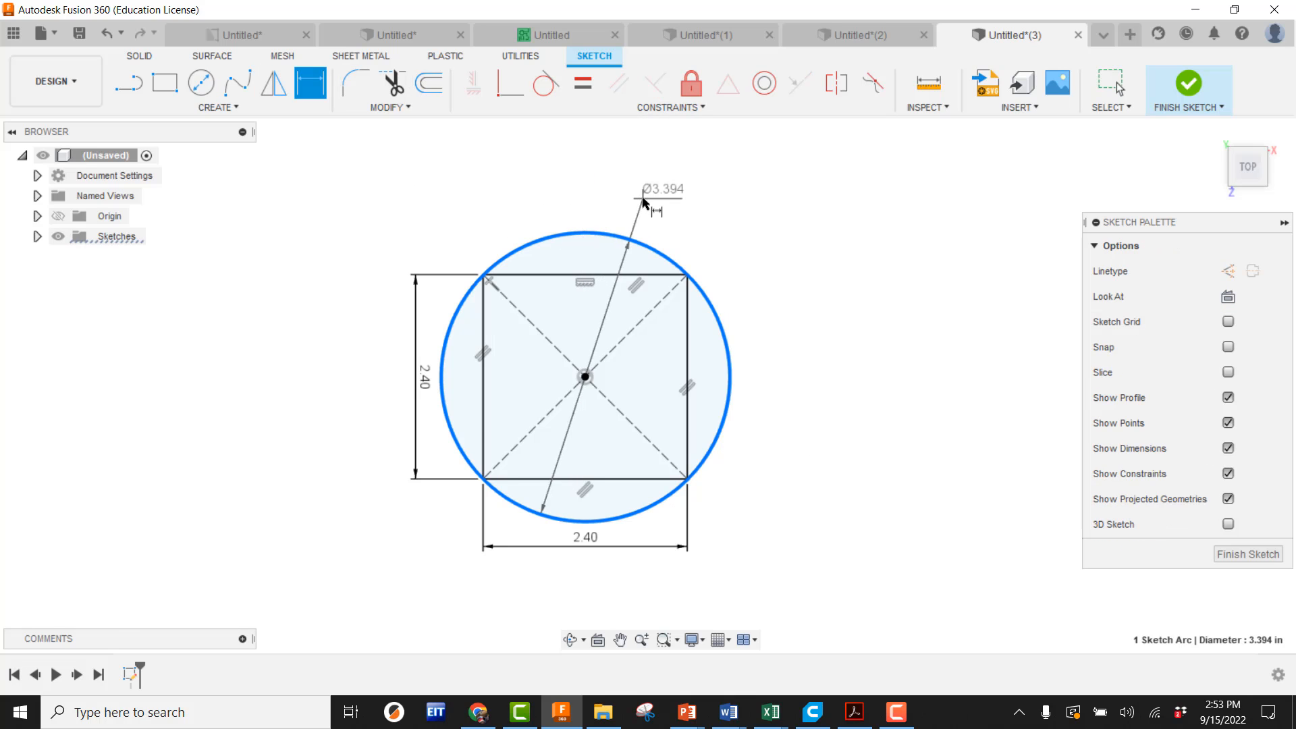
left_click(643, 198)
left_click(745, 411)
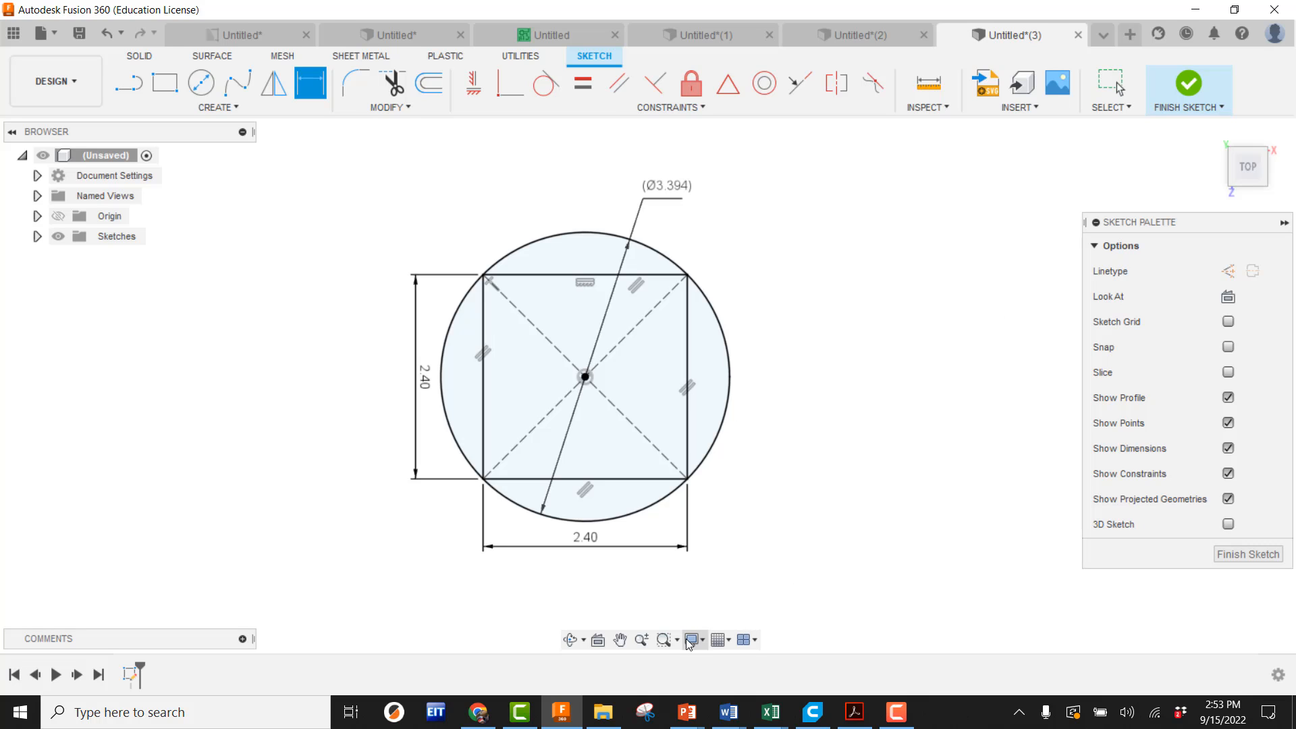
Return to the spreadsheet and copy the Mathematical Center label and value from Sheet1
left_click(483, 716)
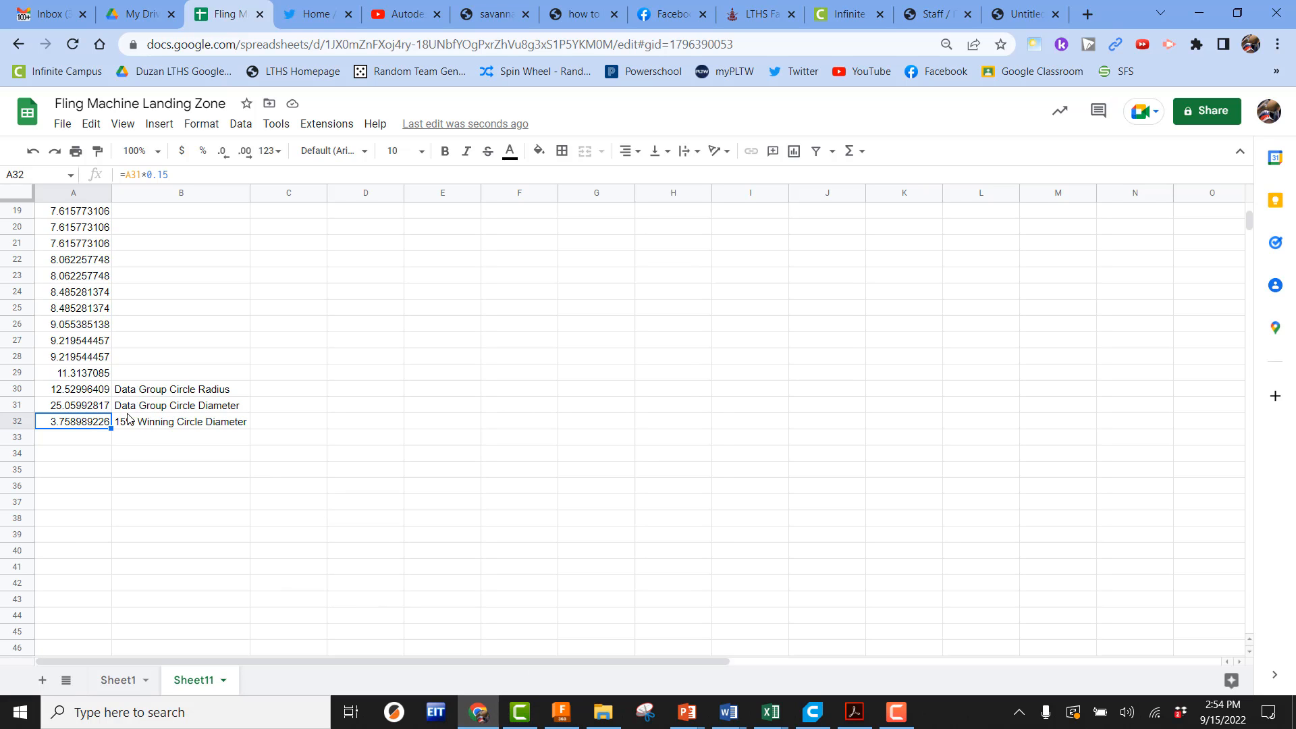
left_click(481, 712)
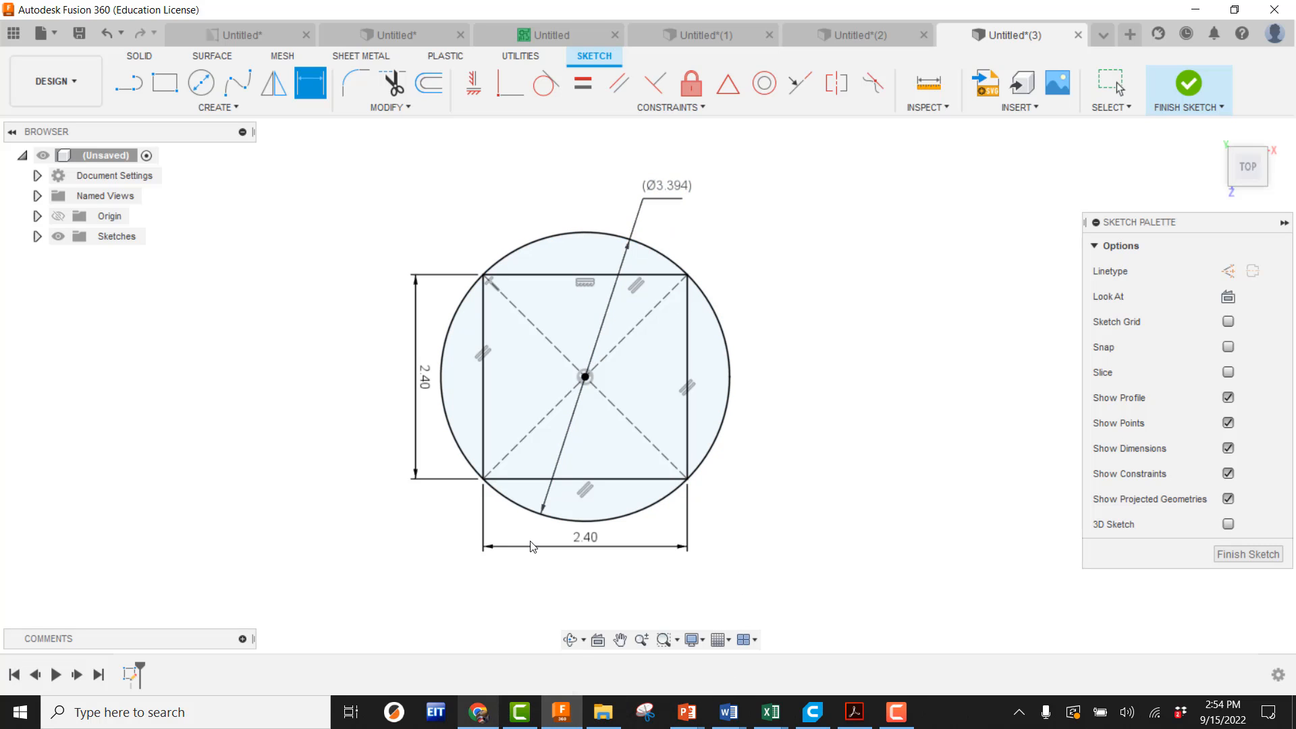
left_click(478, 711)
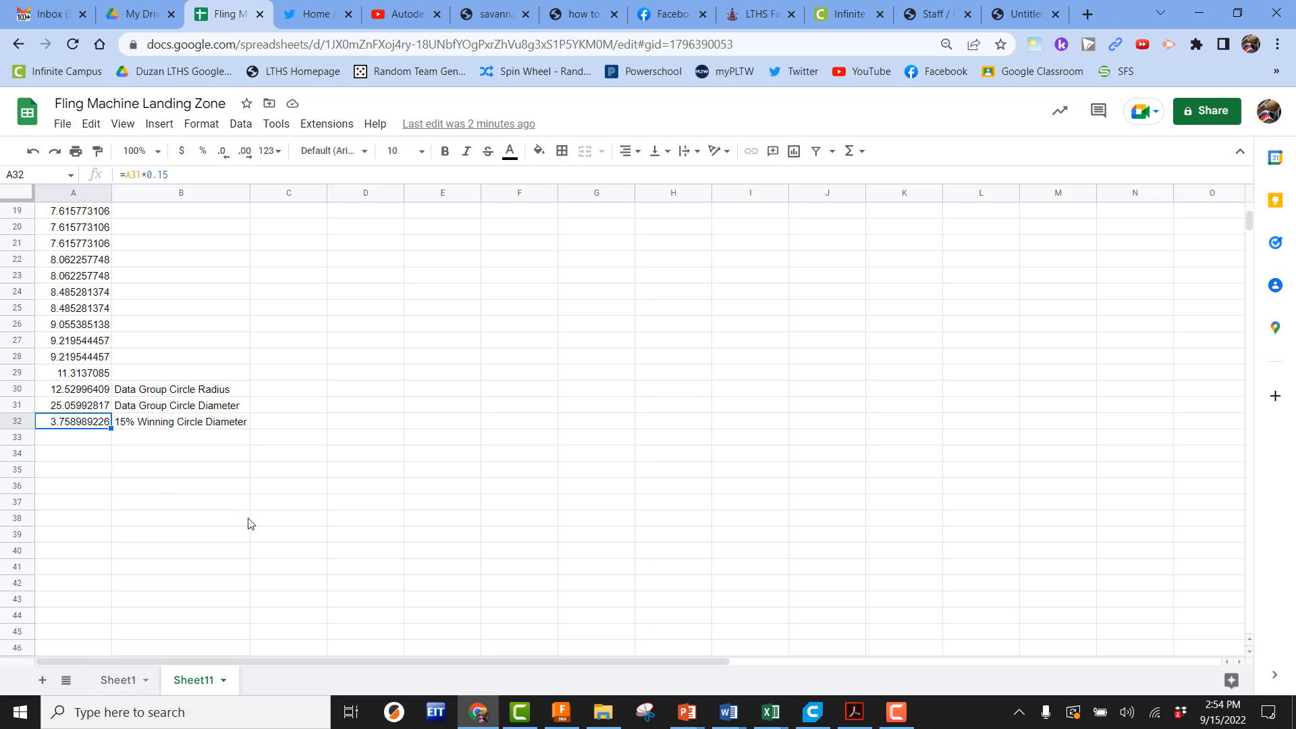
left_click(116, 696)
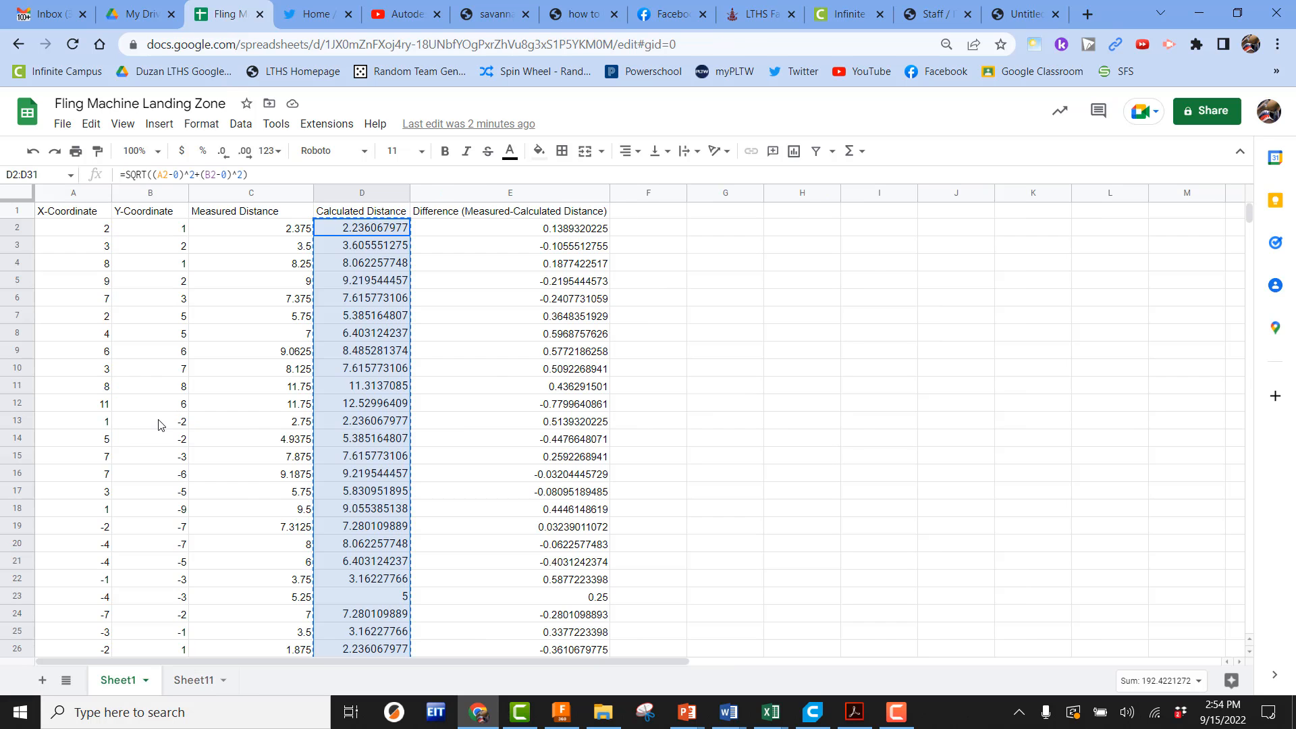
scroll(216, 337, "down", 8)
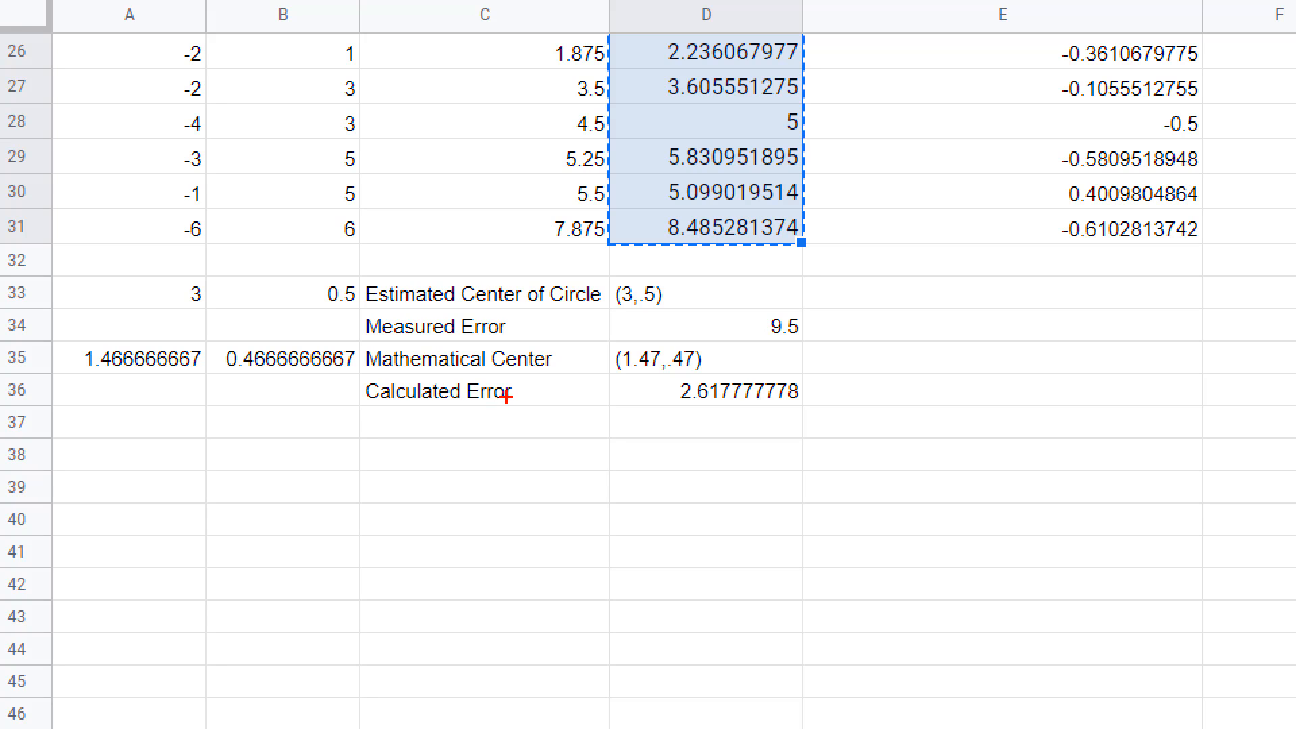
left_click_drag(363, 337, 717, 376)
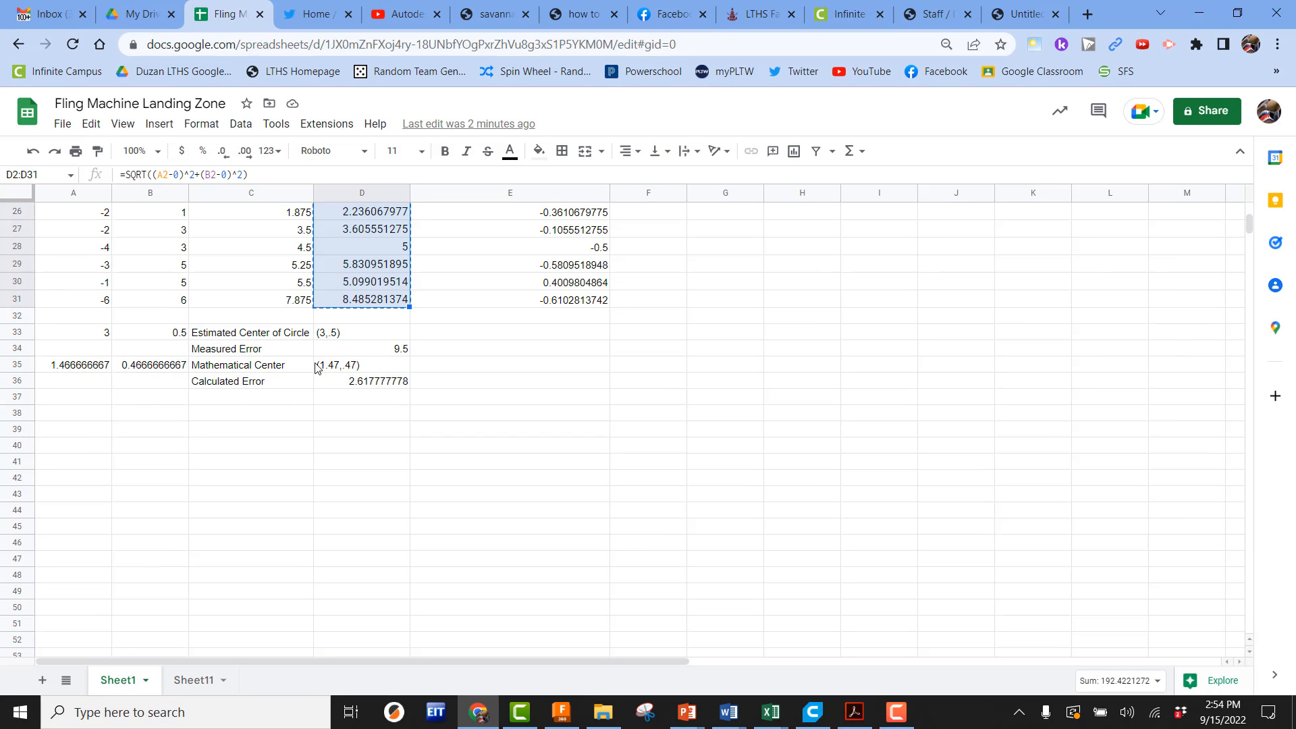
left_click_drag(307, 370, 318, 369)
right_click(281, 371)
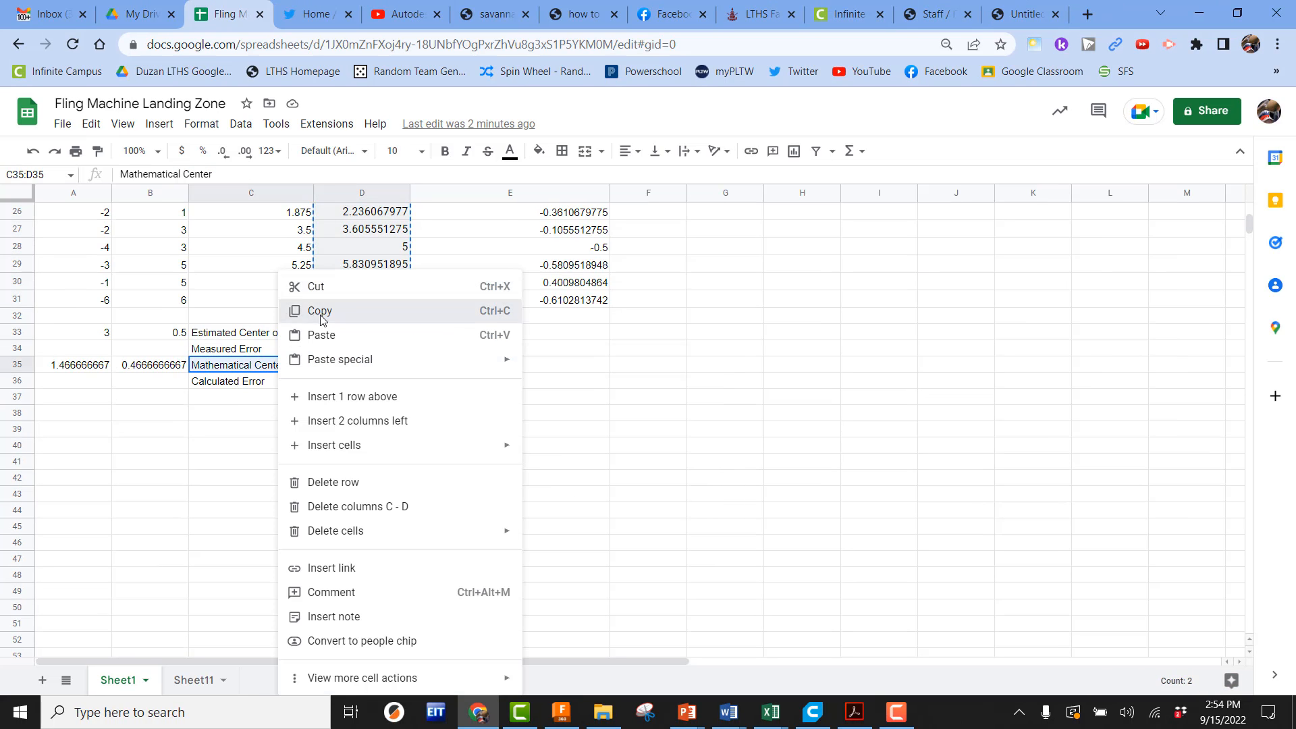
left_click(330, 309)
Paste the Mathematical Center label and value into B33:C33 on Sheet11
left_click(196, 679)
left_click(145, 437)
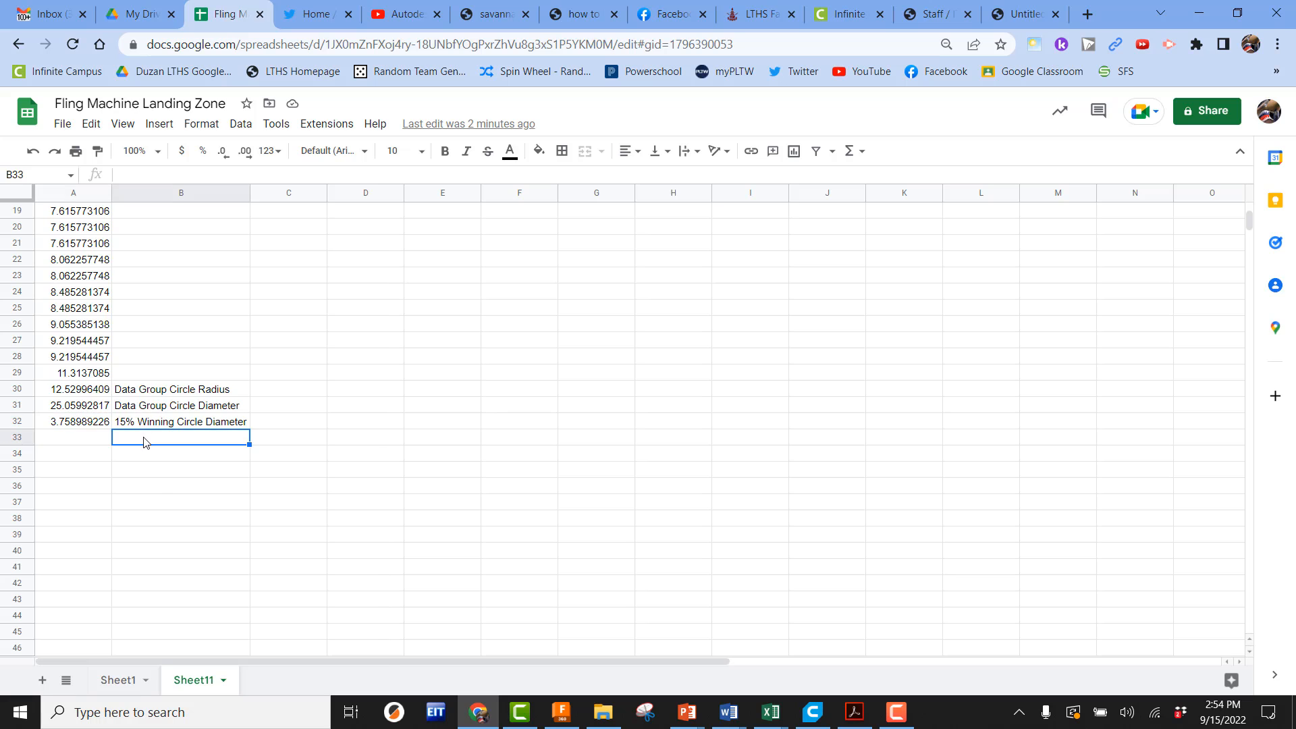
right_click(146, 439)
left_click(174, 310)
left_click(288, 439)
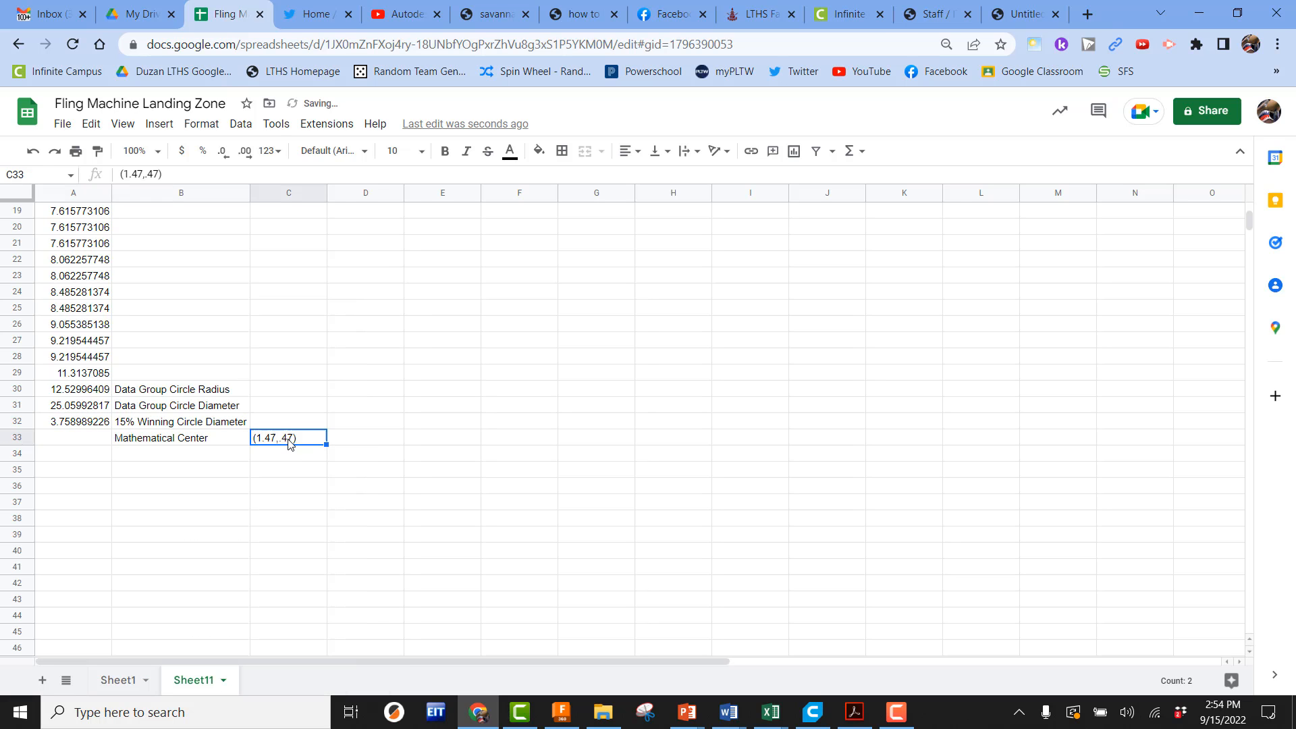
Shift the pasted Mathematical Center entries left so the coordinate value sits in A33 and its label in B33
right_click(288, 439)
left_click(318, 258)
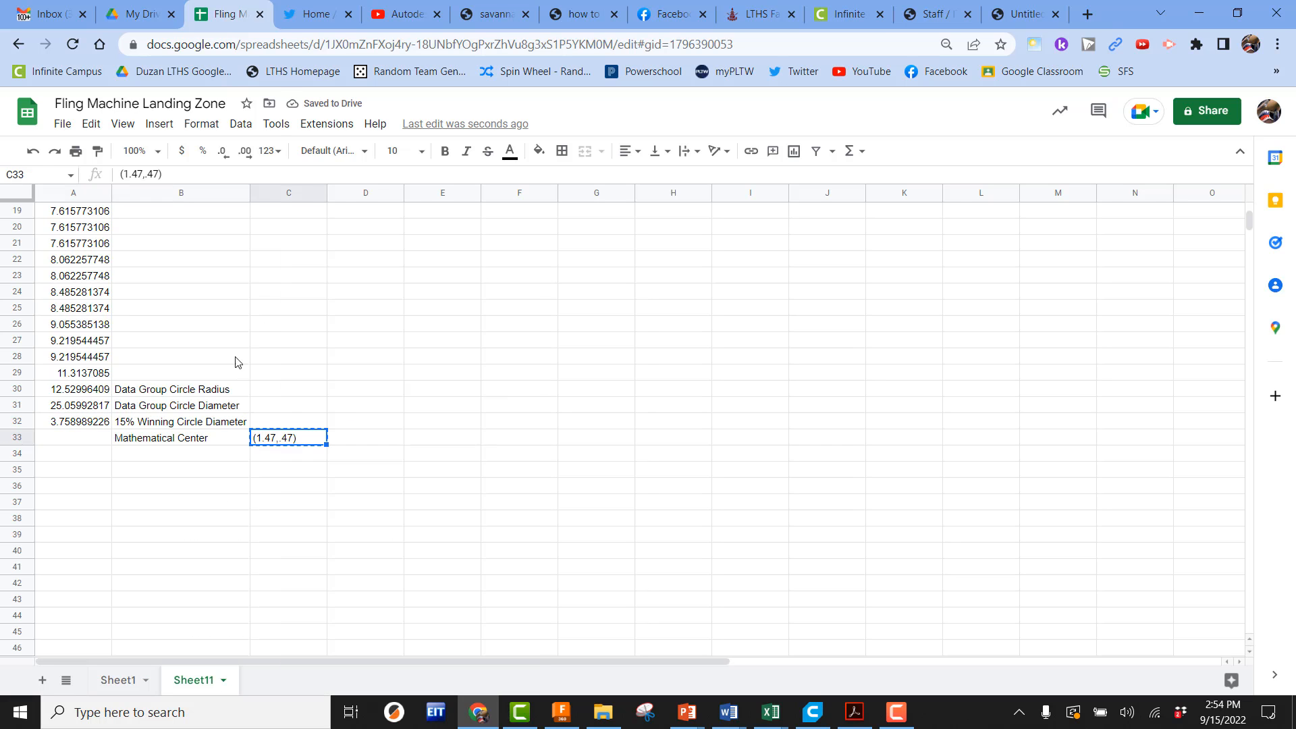
left_click(86, 439)
right_click(86, 439)
left_click(138, 310)
left_click(207, 527)
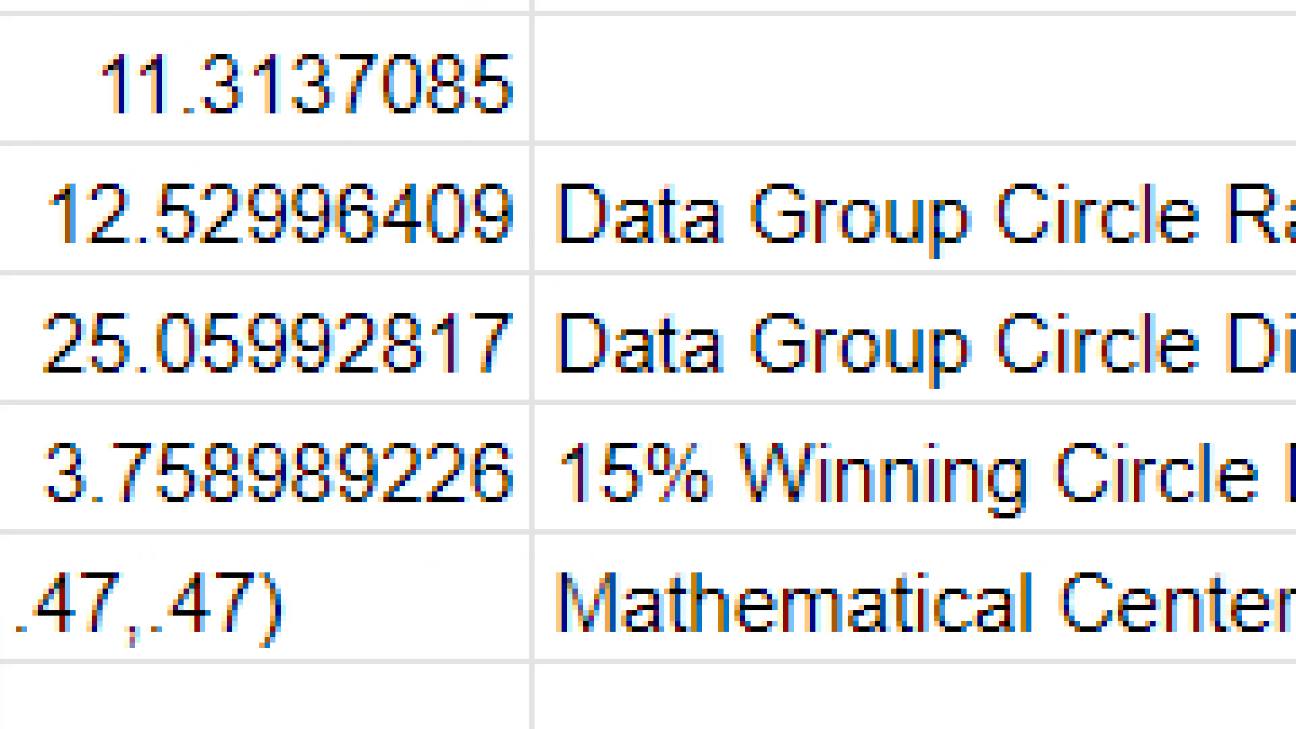
Review the data group circle radius, diameter, winning circle diameter and mathematical center in rows 30 to 33
scroll(47, 414, "down", 1)
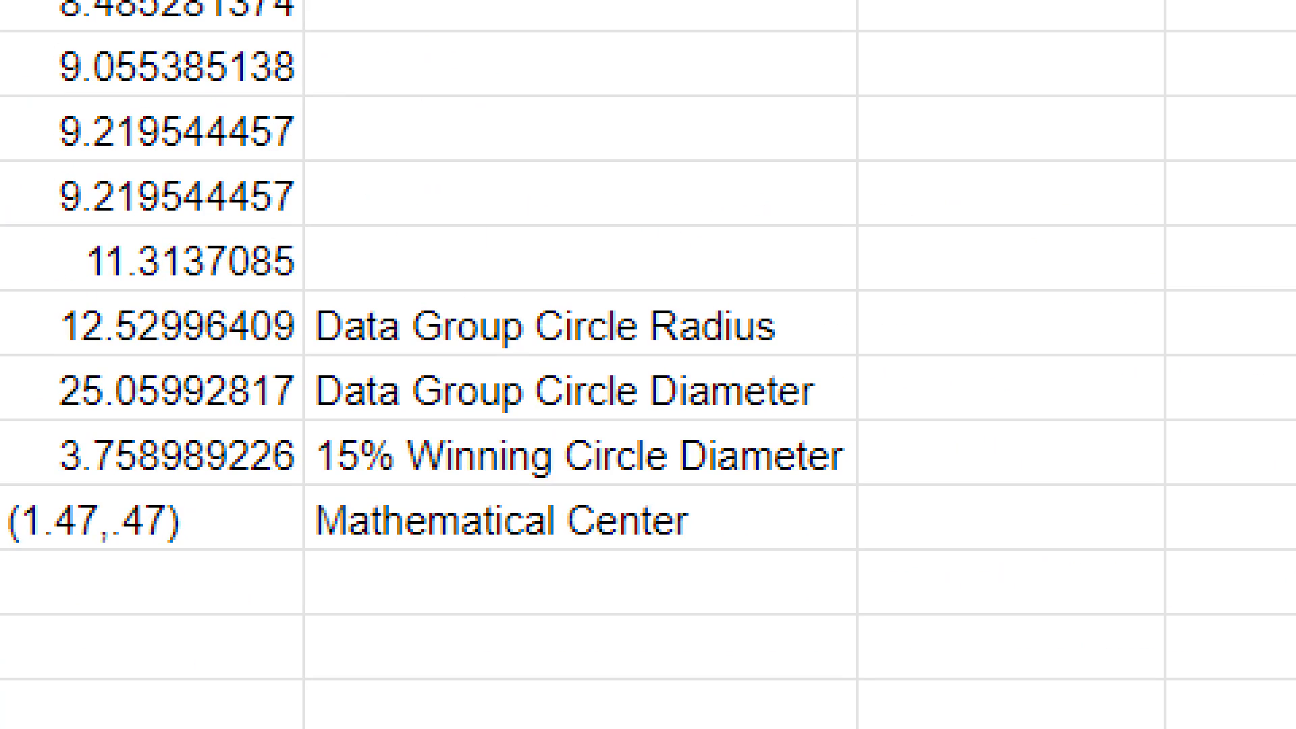
left_click(37, 411)
mouse_move(12, 282)
left_mouse_down()
mouse_move(277, 504)
mouse_move(868, 616)
mouse_move(906, 569)
left_mouse_up()
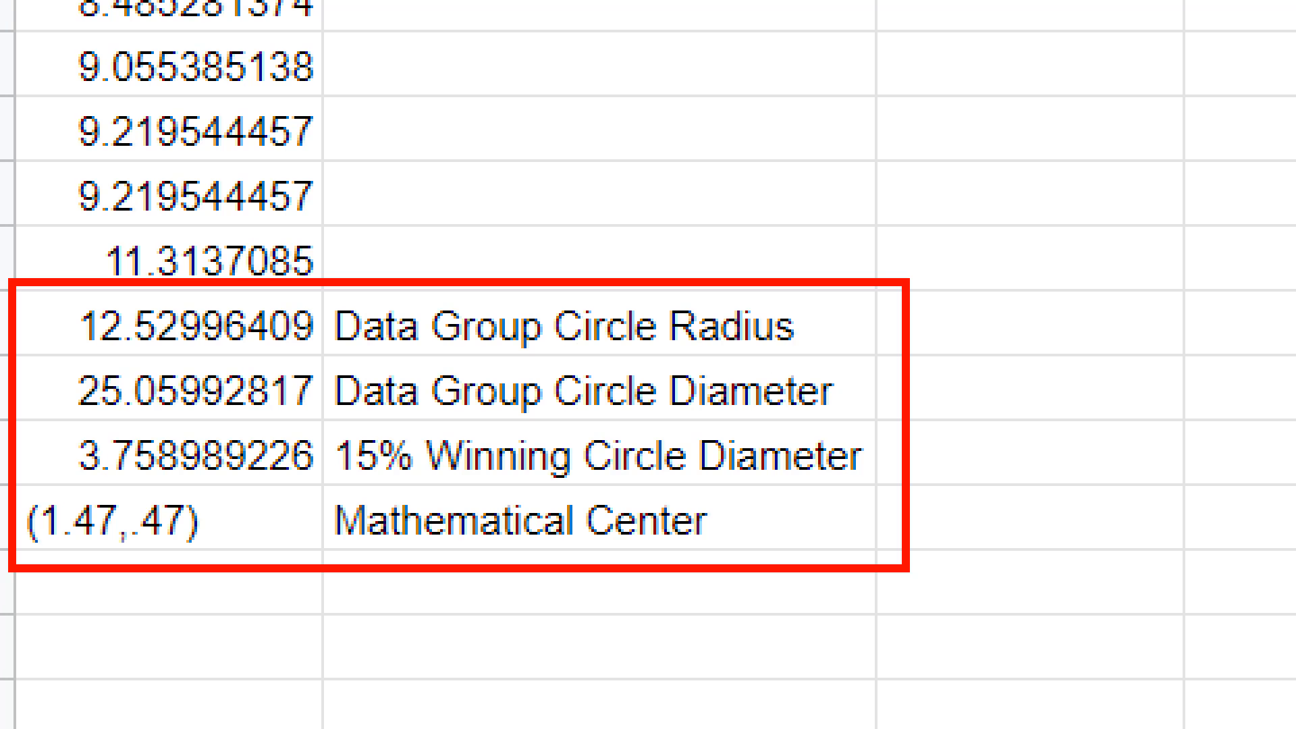
key("Escape")
key("ctrl+1")
left_click(163, 434)
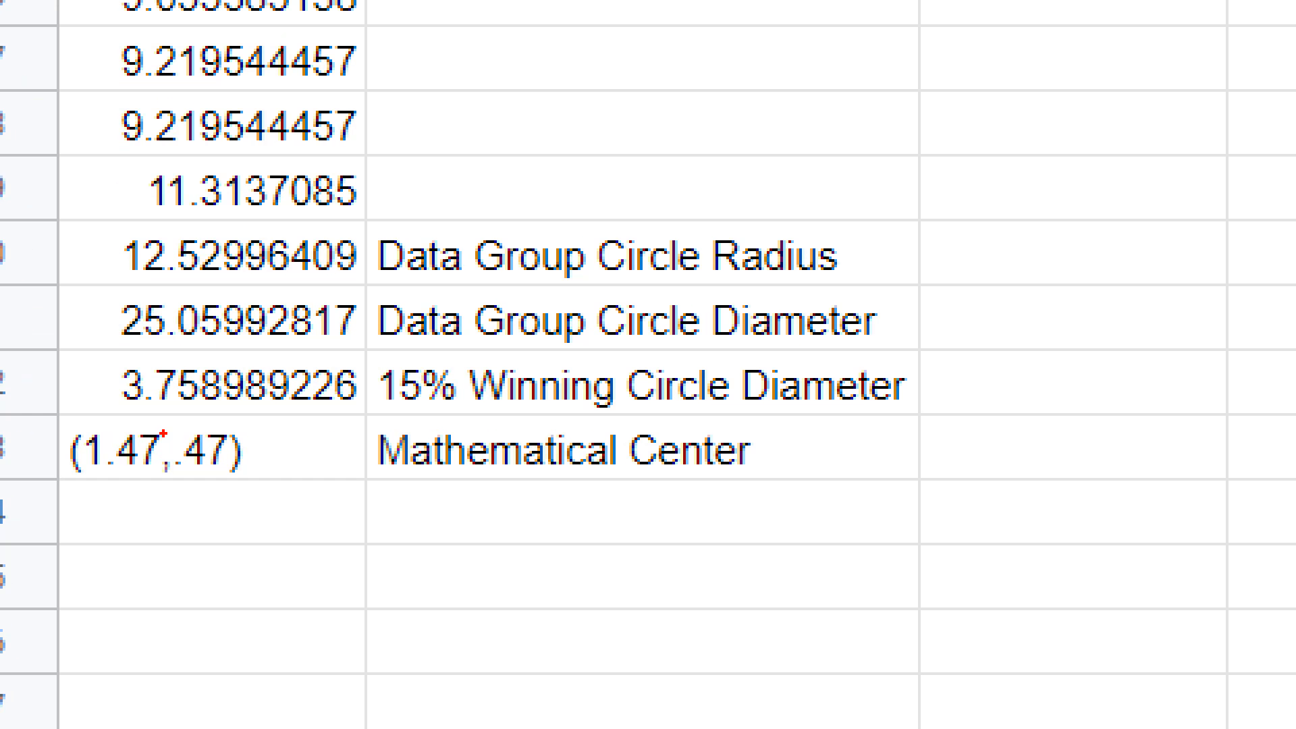
left_click_drag(53, 341, 954, 481)
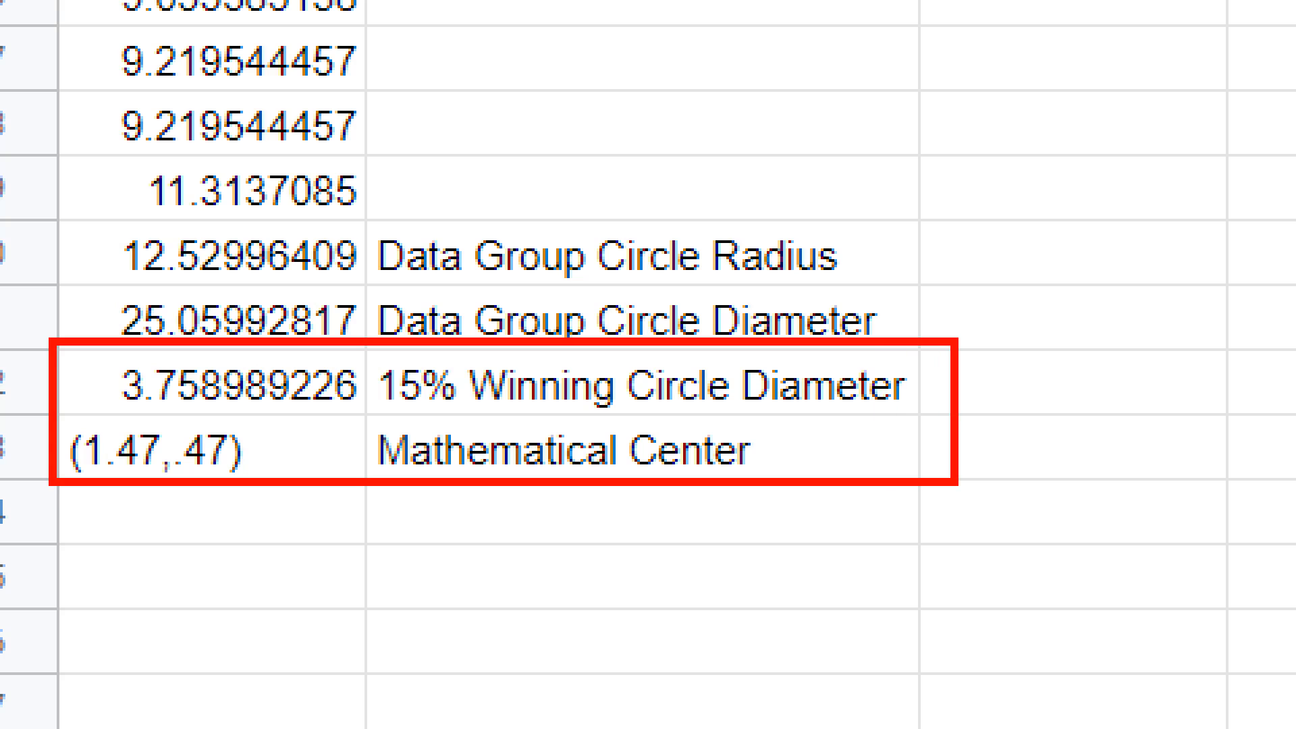
mouse_move(993, 371)
left_mouse_down()
mouse_move(1006, 408)
mouse_move(1158, 312)
left_mouse_up()
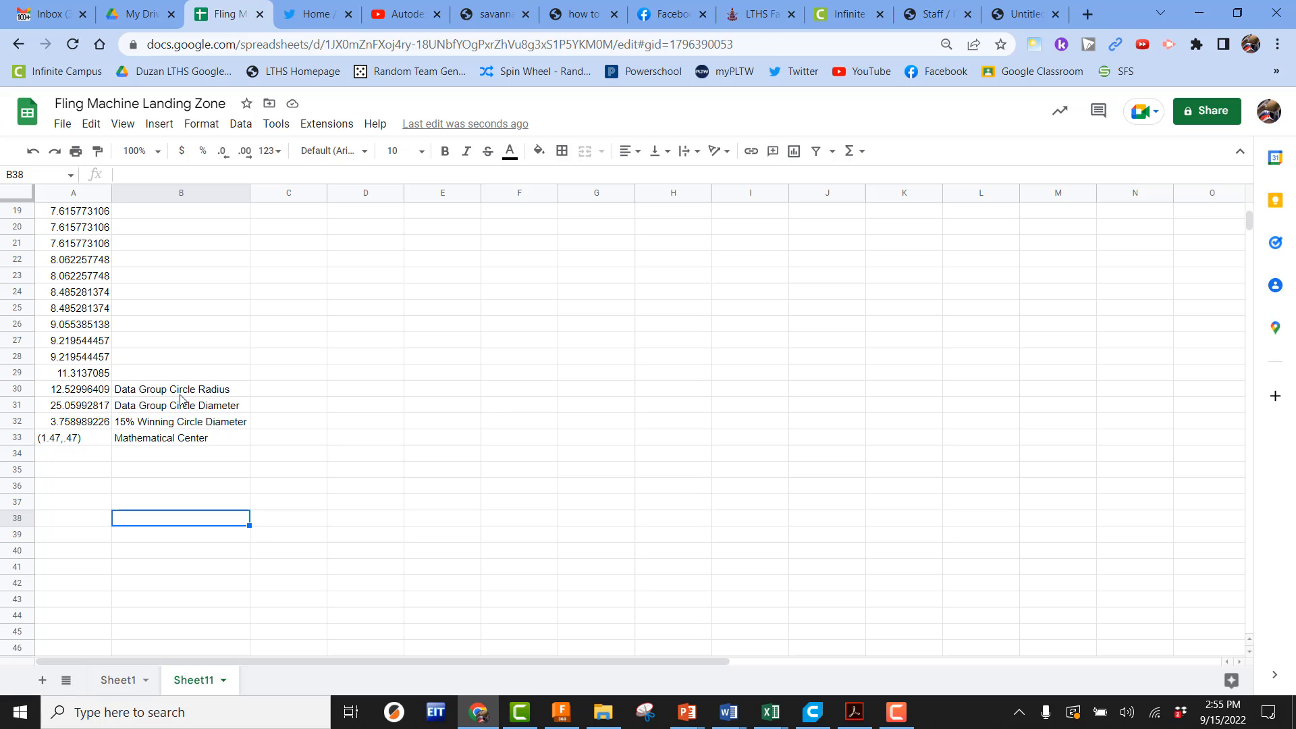
scroll(256, 407, "up", 5)
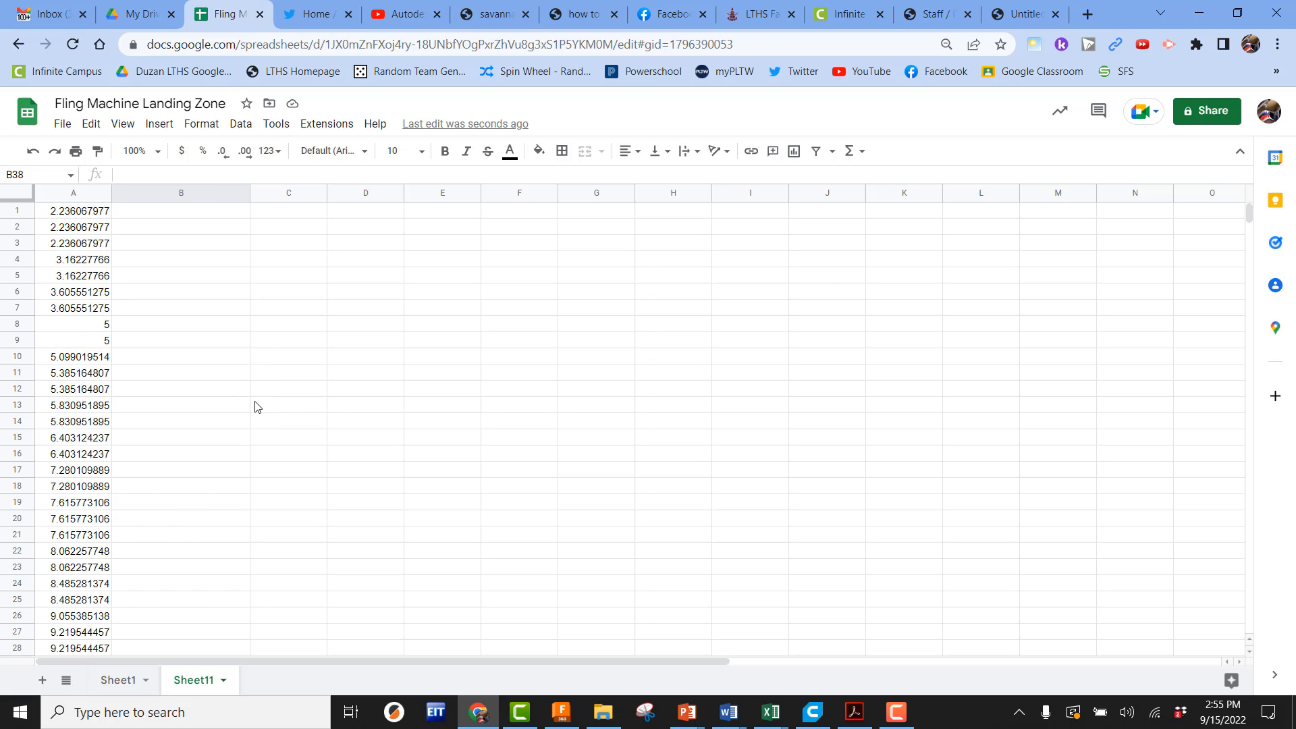
scroll(256, 407, "down", 3)
scroll(257, 406, "up", 3)
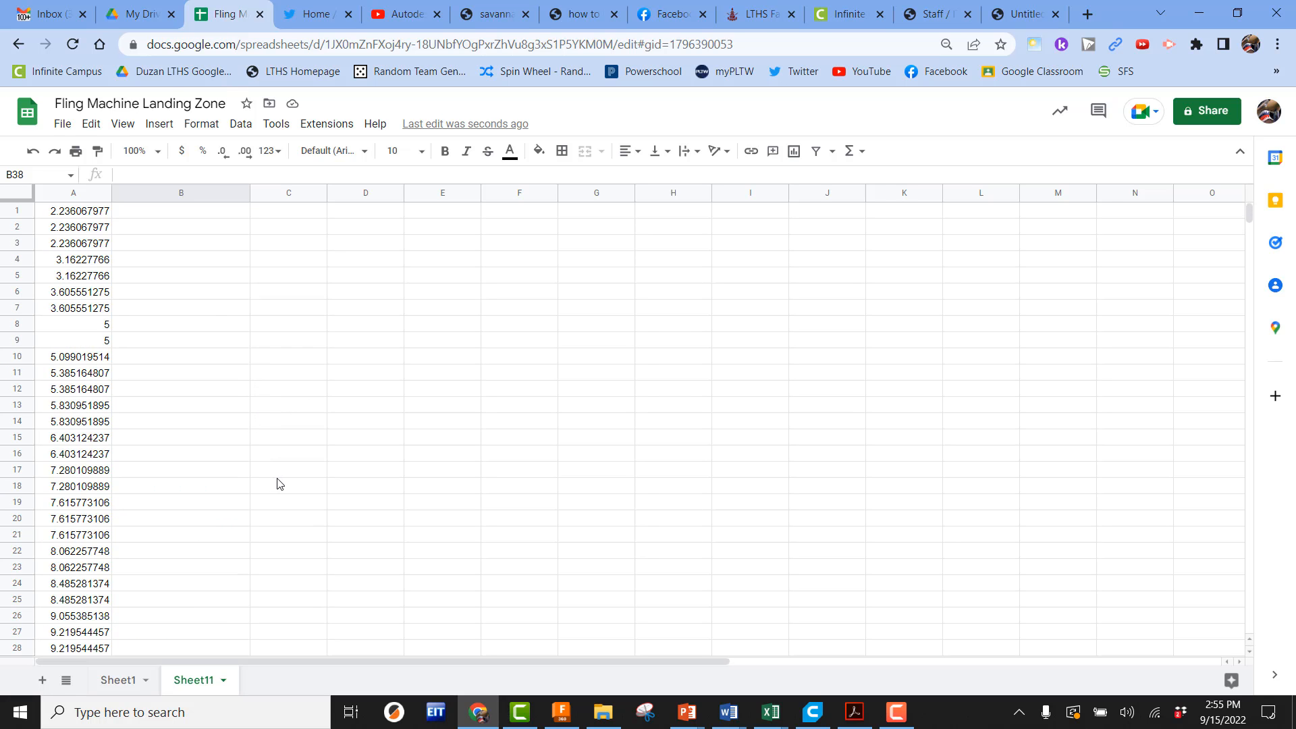